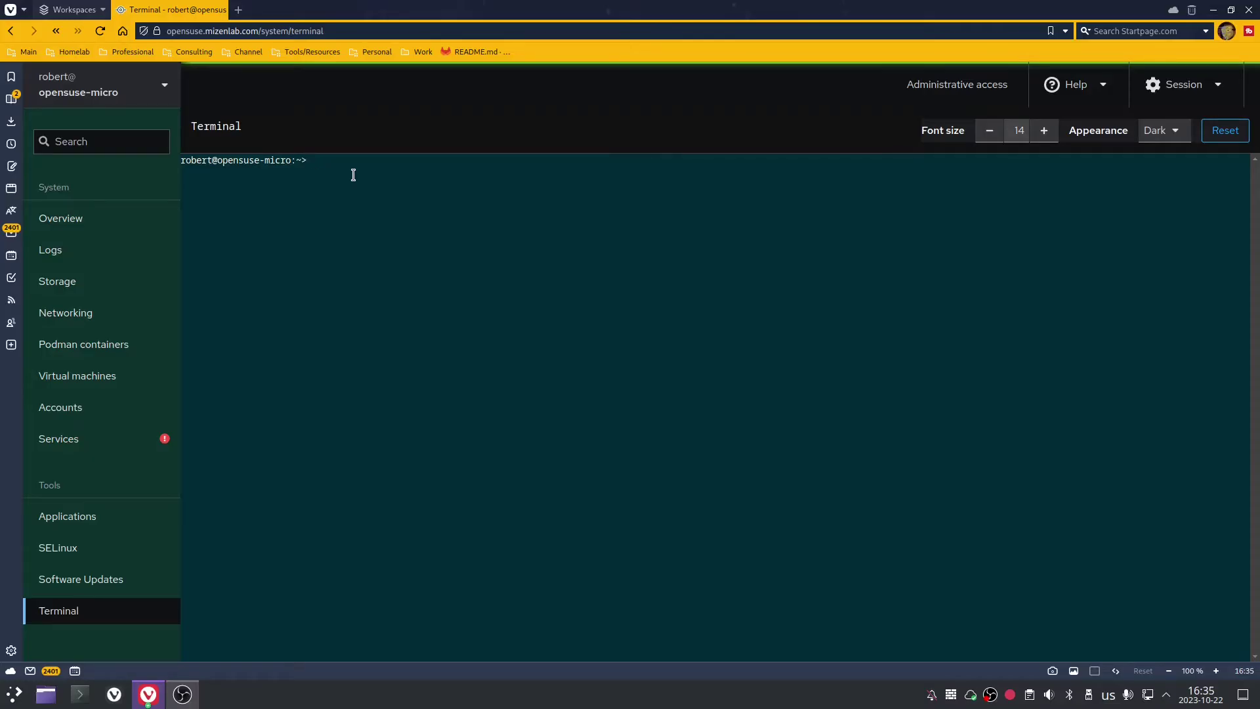
Try to update packages with sudo transactional-update pkg up, entering the root password for sudo, and clear the terminal
{"action": "type", "text": "sudo tran"}
{"action": "key", "text": "Tab"}
{"action": "type", "text": "pkg up"}
{"action": "key", "text": "Return"}
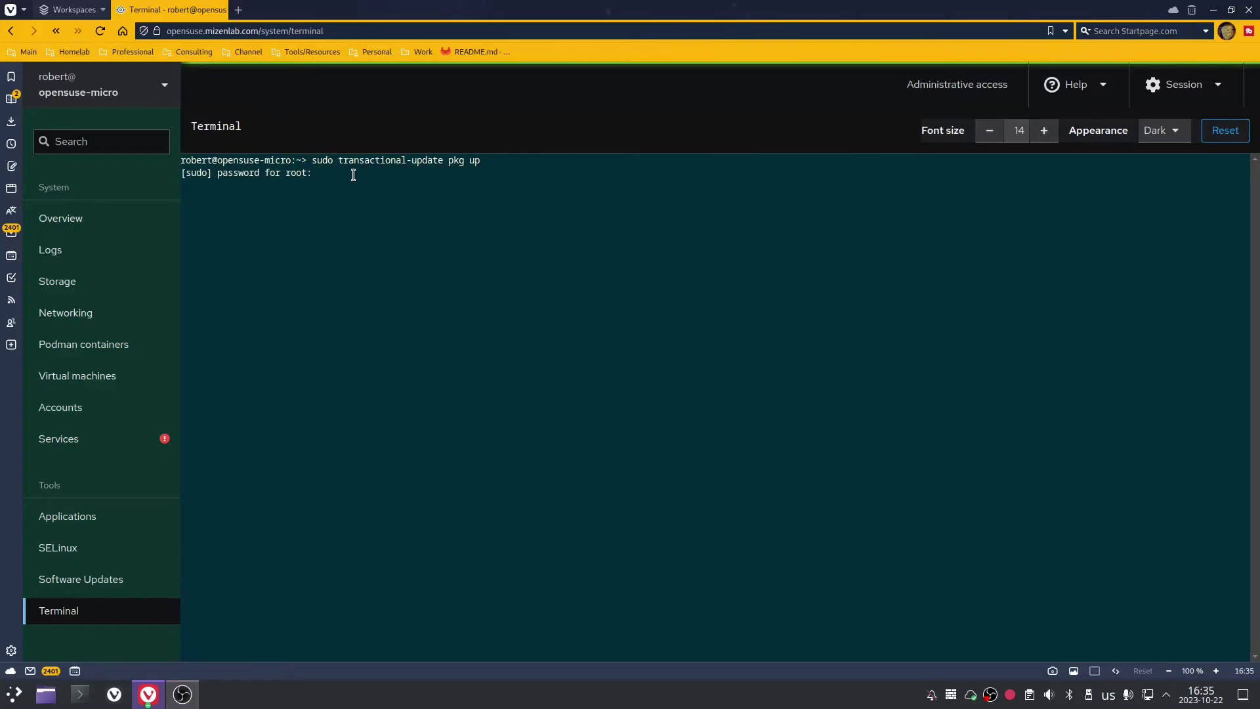
{"action": "key", "text": "Return"}
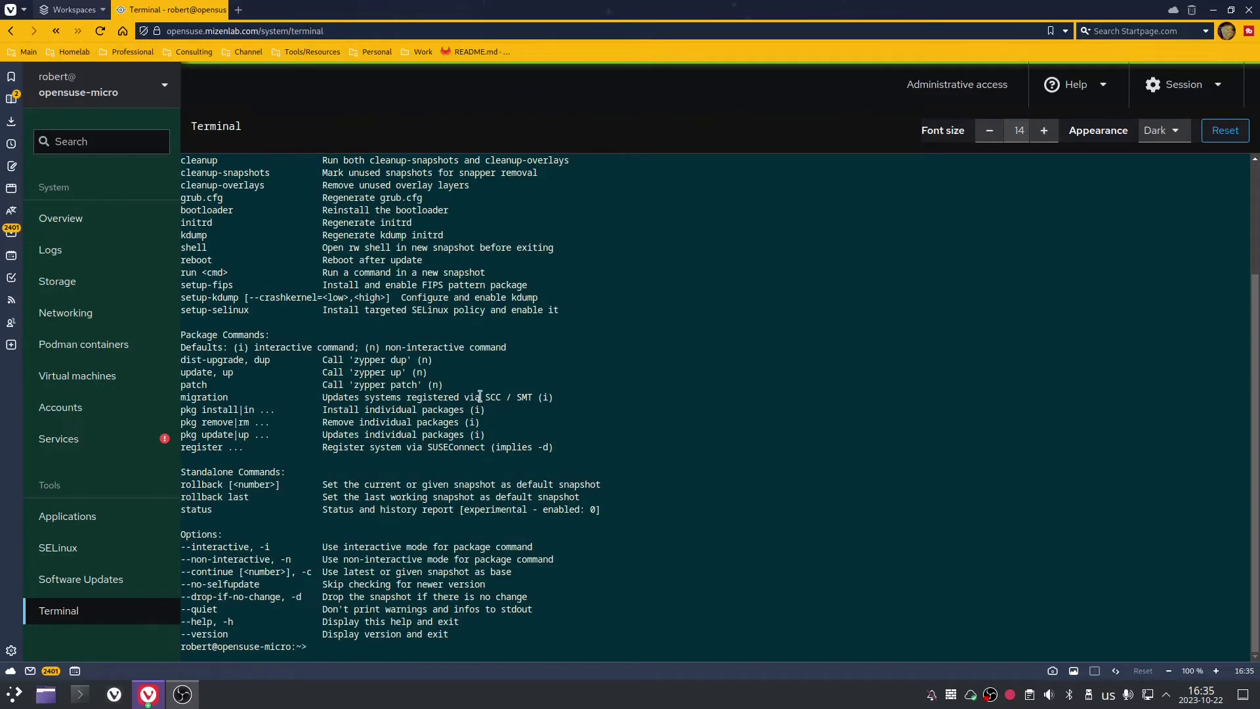
{"action": "type", "text": "clear"}
{"action": "key", "text": "Return"}
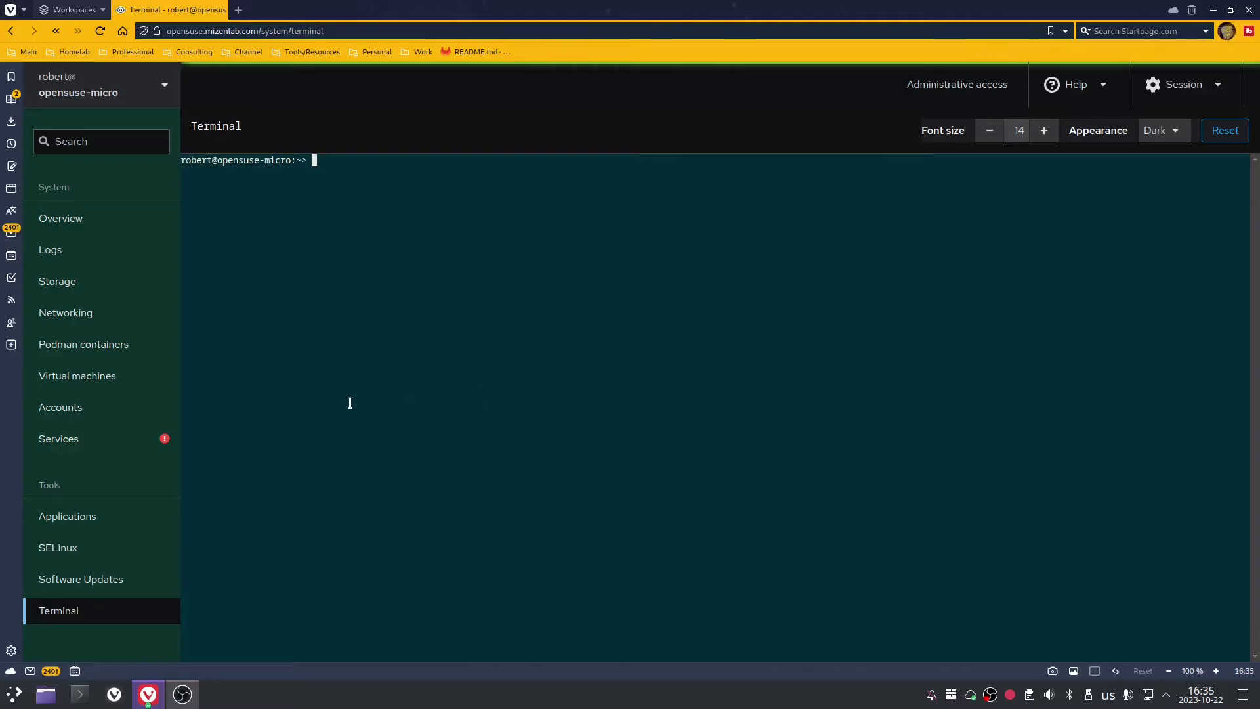
Run sudo transactional-update pkg in podman to install Podman, and clear the terminal
{"action": "type", "text": "sudo transactional-update "}
{"action": "type", "text": "pkg "}
{"action": "type", "text": "i"}
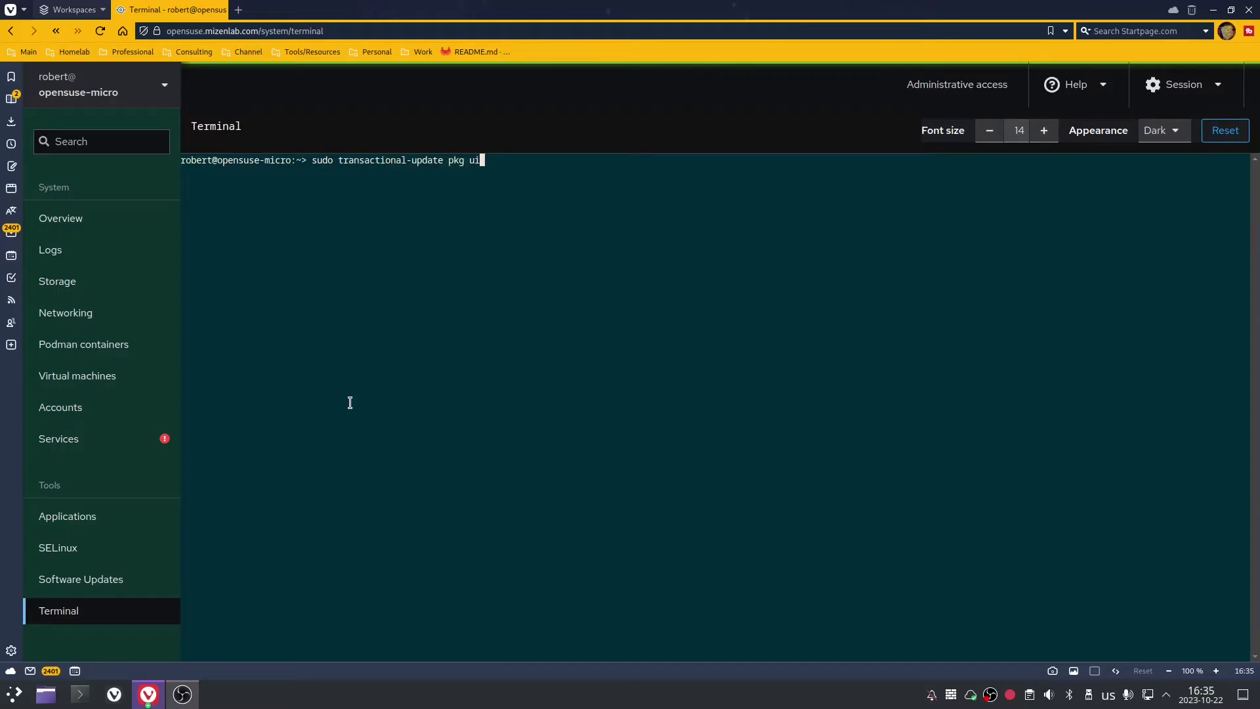
{"action": "type", "text": "n podman"}
{"action": "key", "text": "Return"}
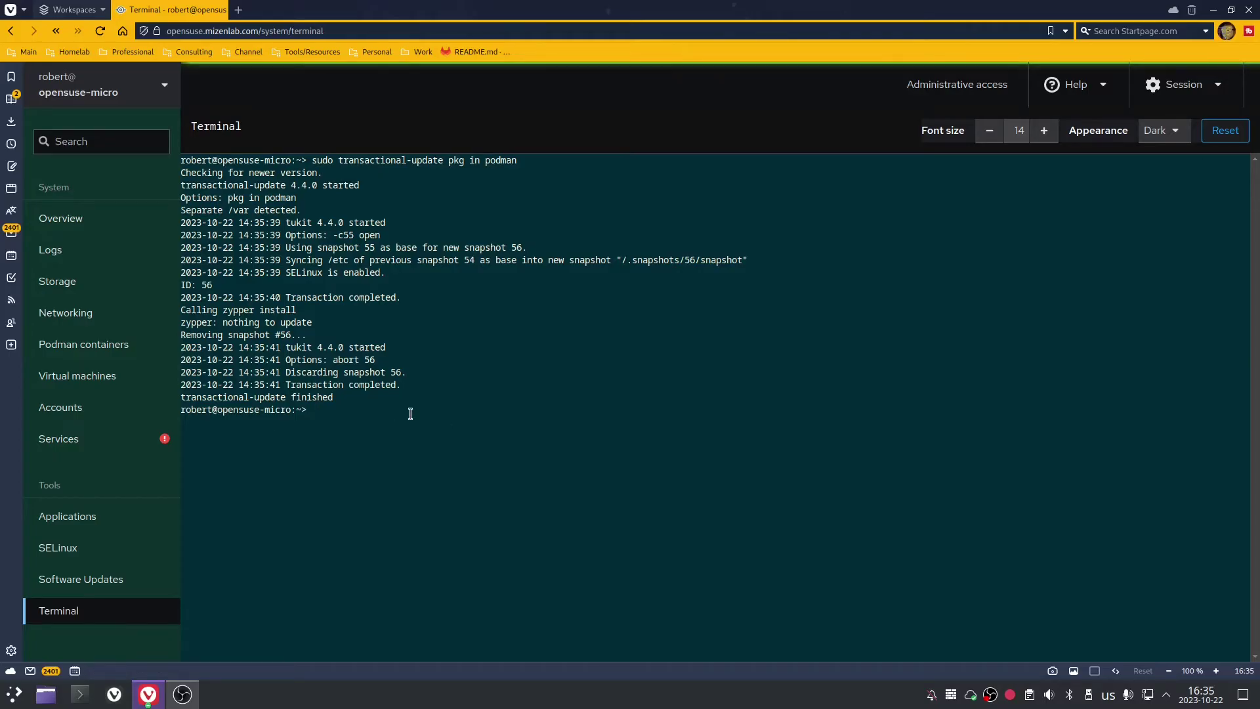
{"action": "type", "text": "clear"}
{"action": "key", "text": "Return"}
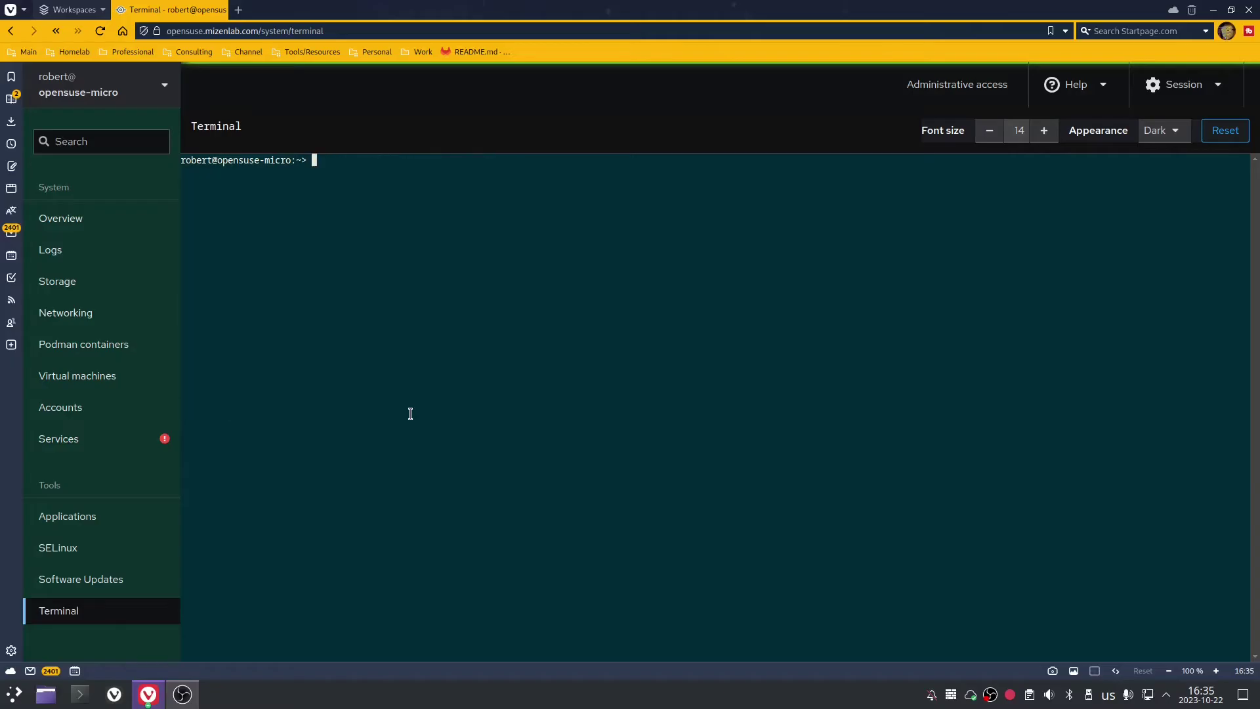
Check the installed Podman version and run the hello-world container with sudo, clearing the terminal at the end
{"action": "type", "text": "podman --version"}
{"action": "key", "text": "Return"}
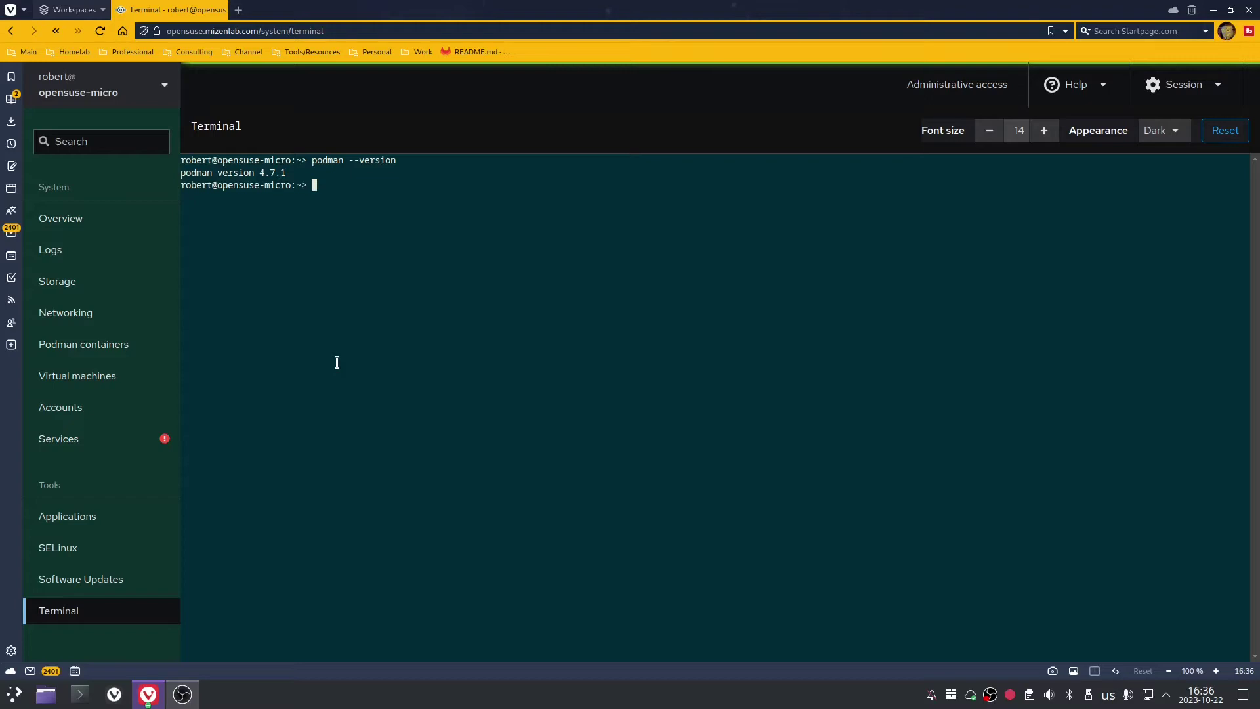
{"action": "type", "text": "sudo podman run hello-world"}
{"action": "key", "text": "Return"}
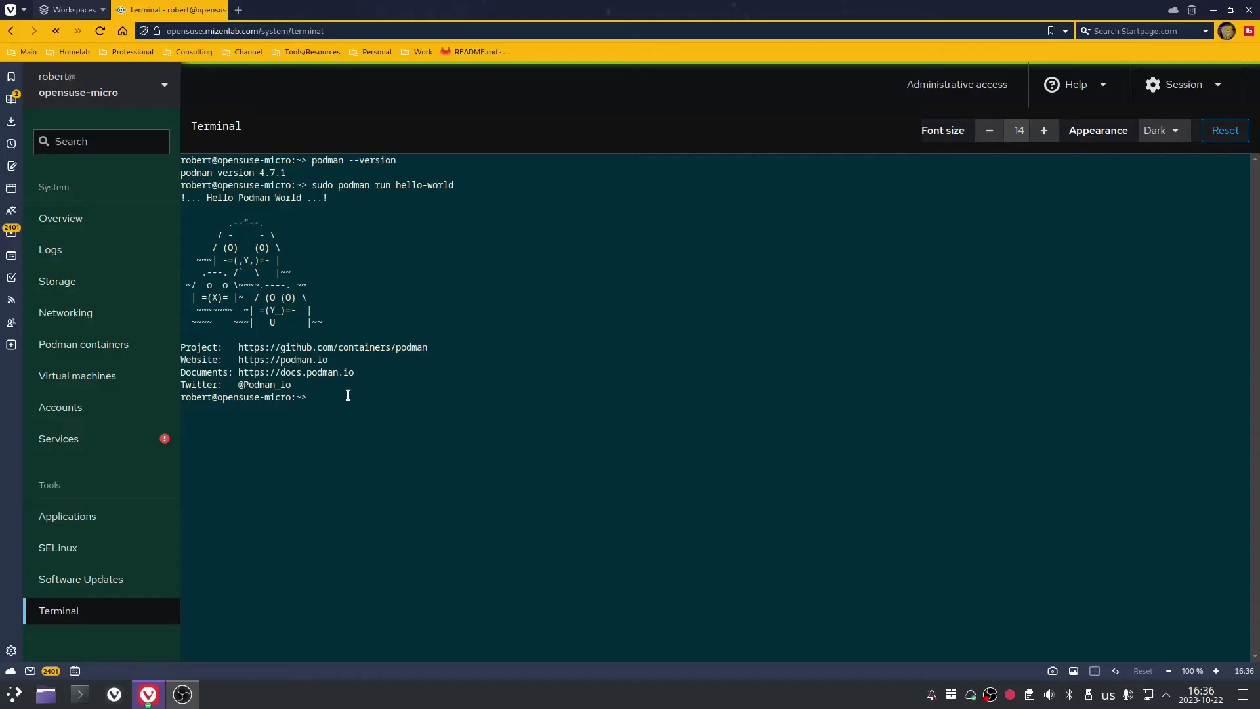
{"action": "type", "text": "clear"}
{"action": "key", "text": "Return"}
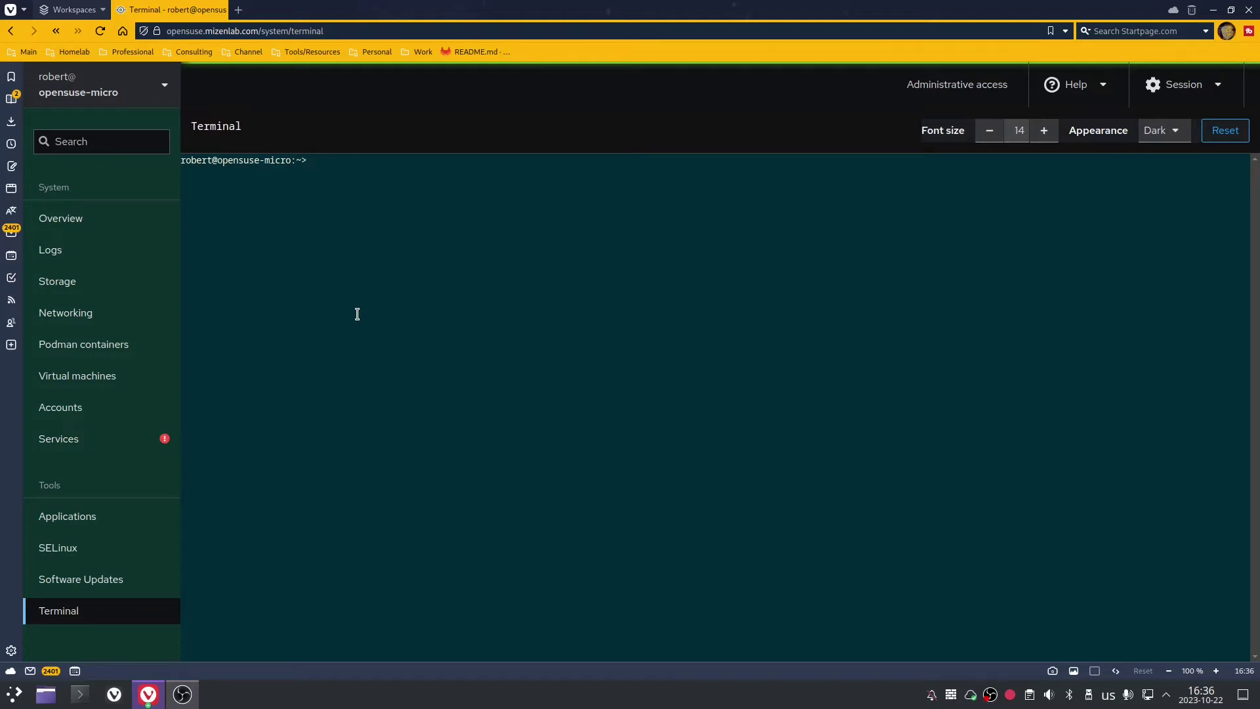
Pull the ubuntu:20.04 image with sudo podman and clear the terminal
{"action": "type", "text": "sudo podman pull ubuntu:20.04"}
{"action": "key", "text": "Return"}
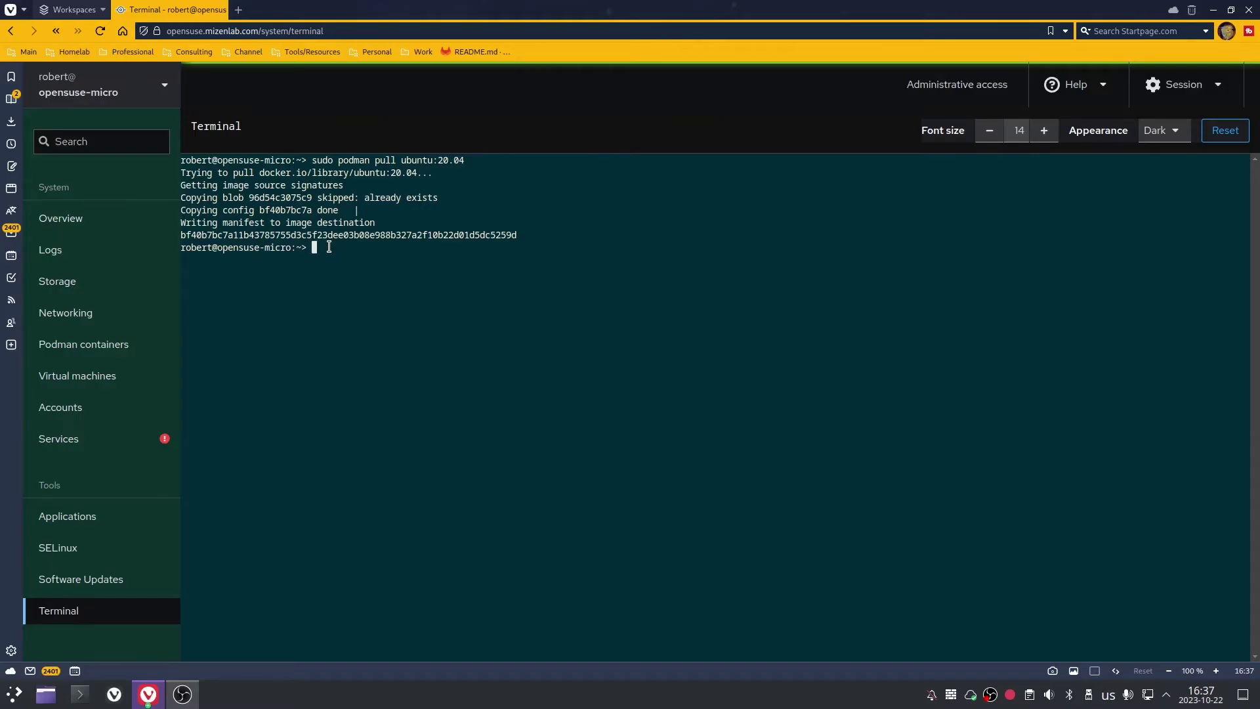
{"action": "type", "text": "clear"}
{"action": "key", "text": "Return"}
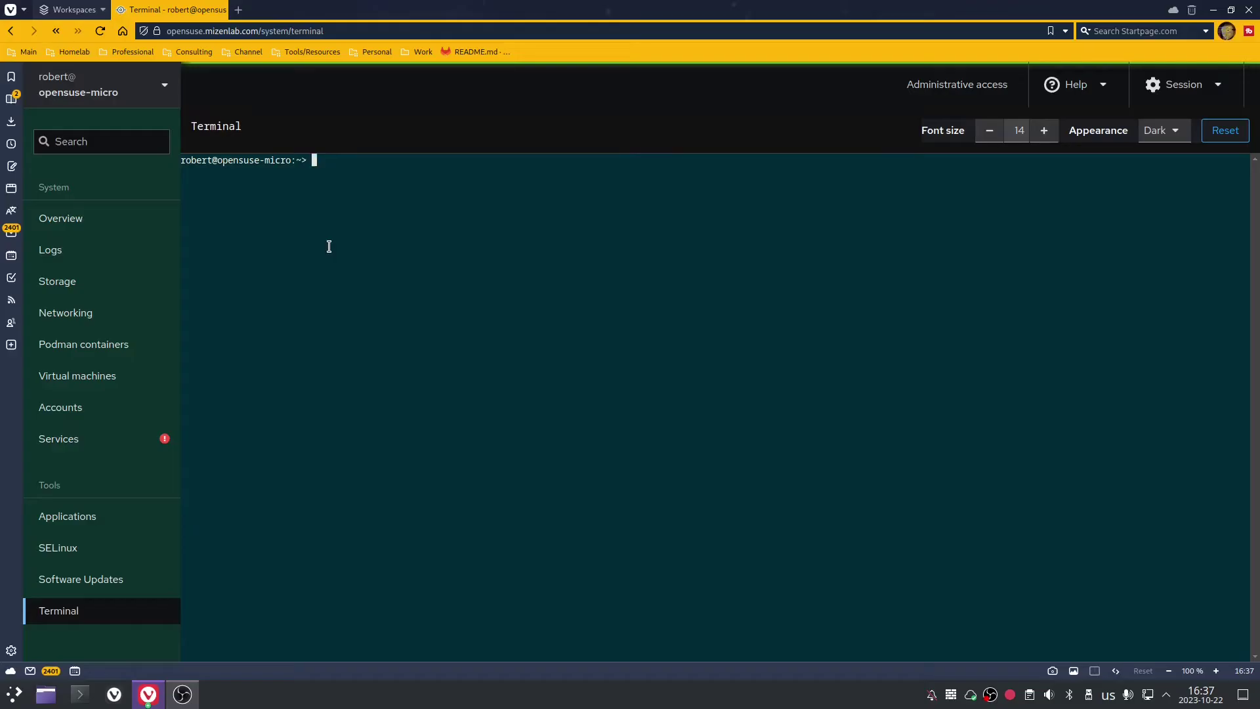
List all Podman containers, including stopped ones, and the local images using sudo
{"action": "type", "text": "sudo podman ps -a"}
{"action": "key", "text": "Return"}
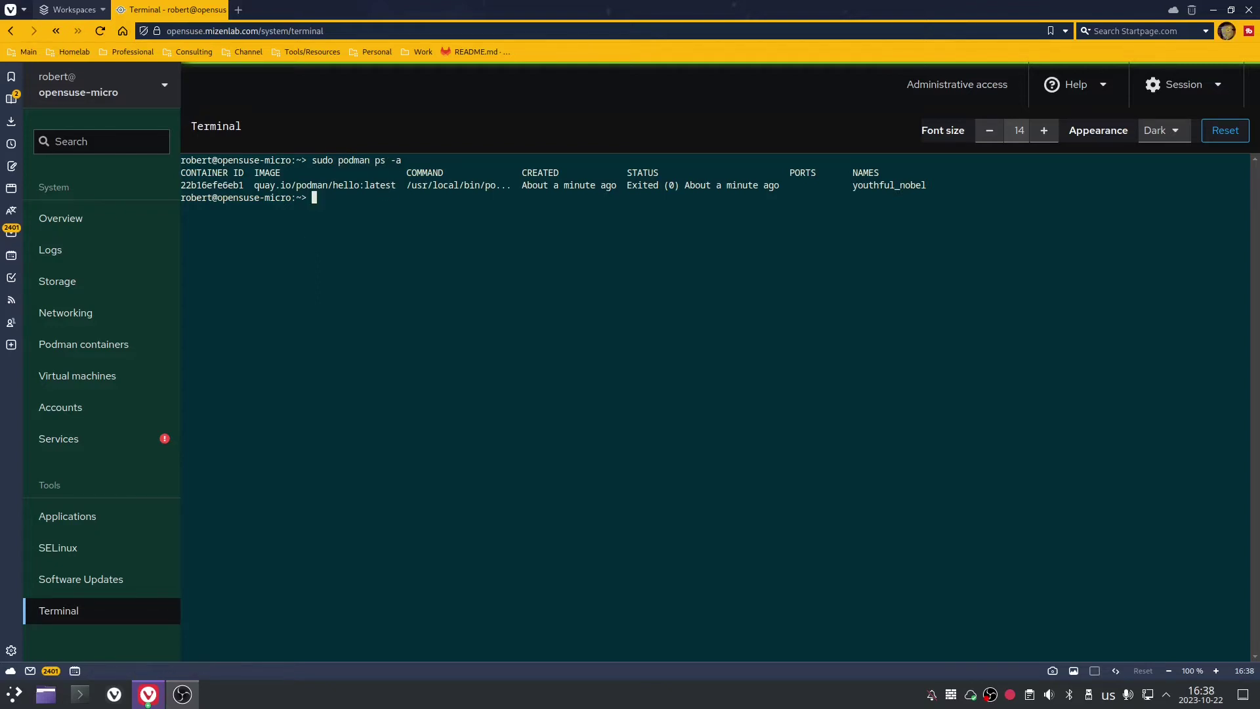
{"action": "type", "text": "clear"}
{"action": "key", "text": "Return"}
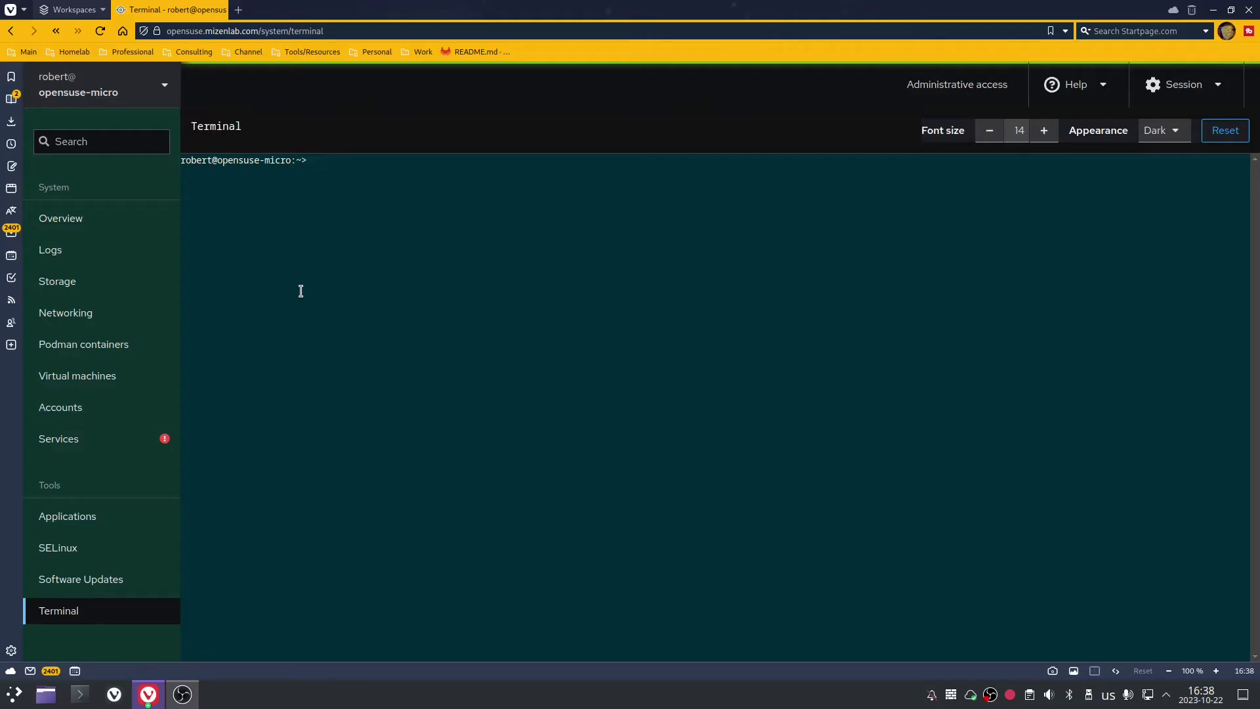
{"action": "type", "text": "sudo podman images"}
{"action": "key", "text": "Return"}
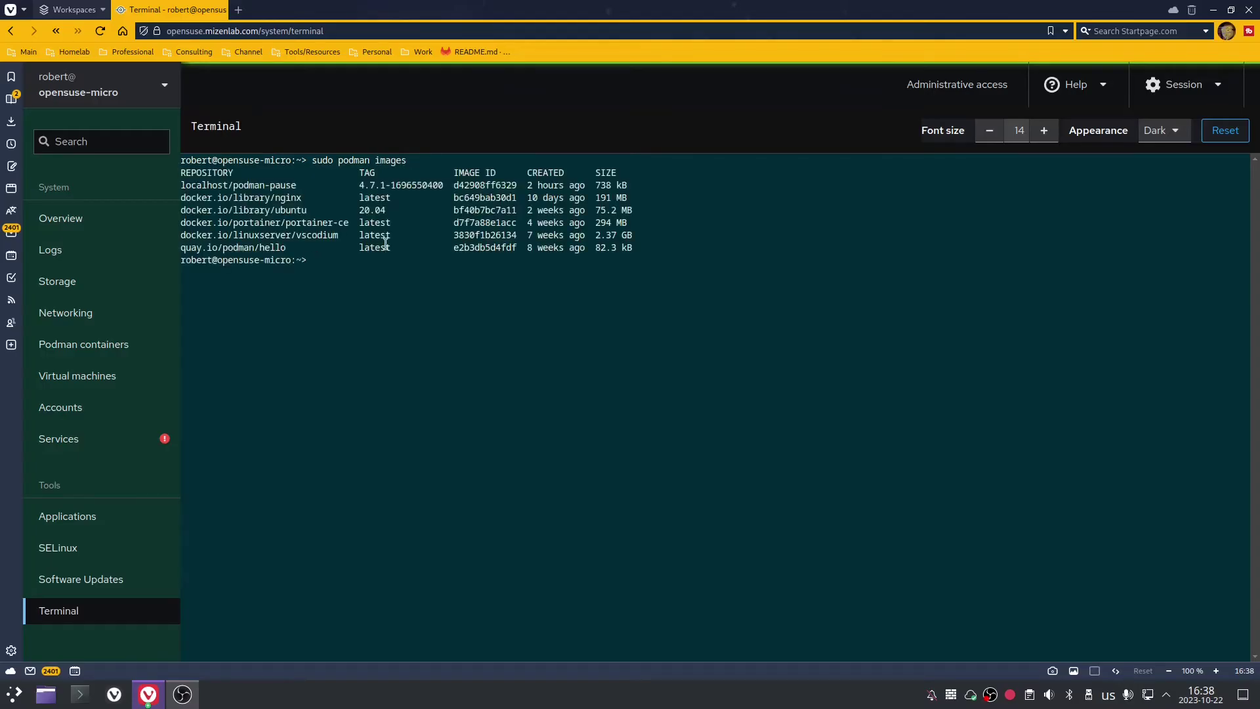
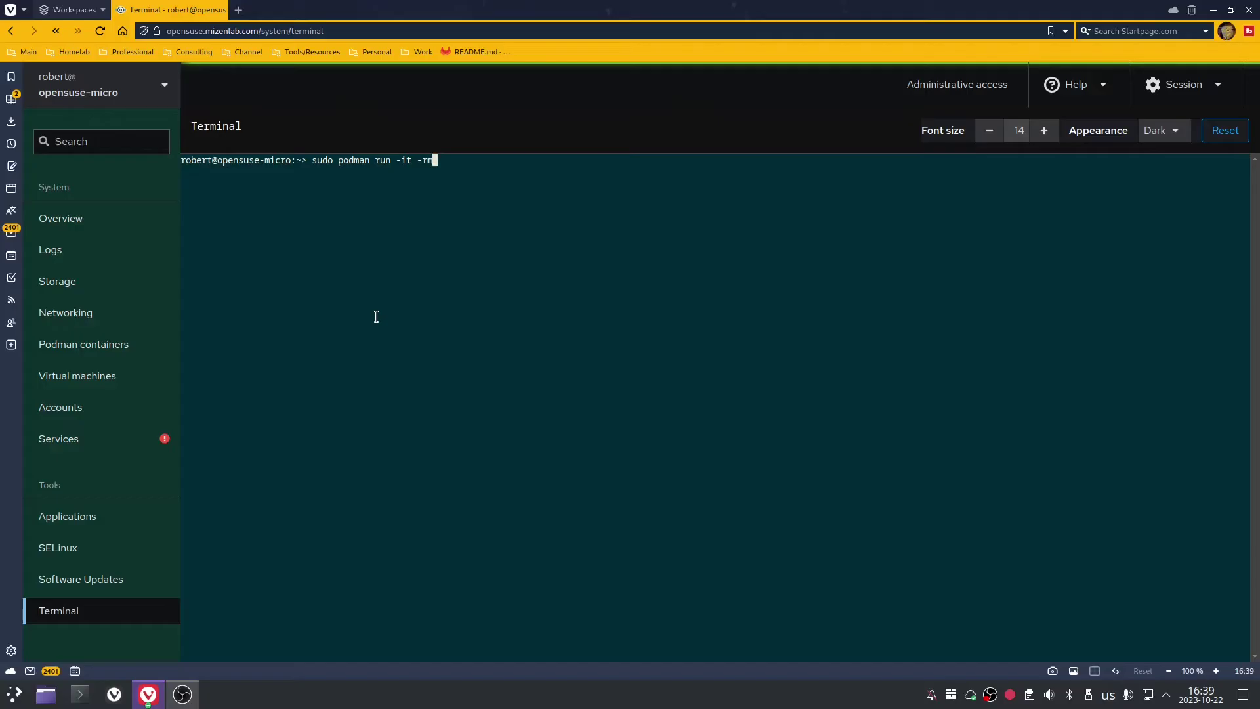
Run /bin/bash in an interactive ubuntu:20.04 container with -it and --rm, exit its shell and clear the terminal
{"action": "key", "text": "BackSpace"}
{"action": "key", "text": "BackSpace"}
{"action": "type", "text": "-rm ubuntu:20.04 /bin/bash"}
{"action": "key", "text": "Return"}
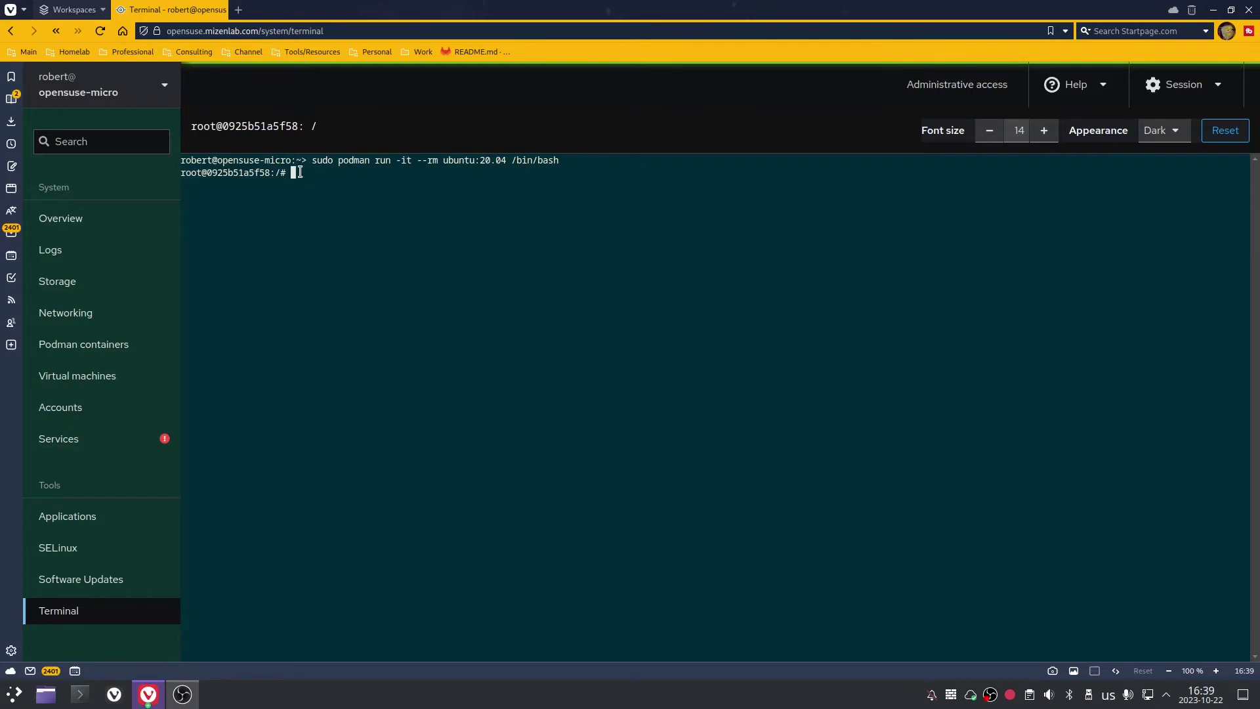
{"action": "type", "text": "exit"}
{"action": "key", "text": "Return"}
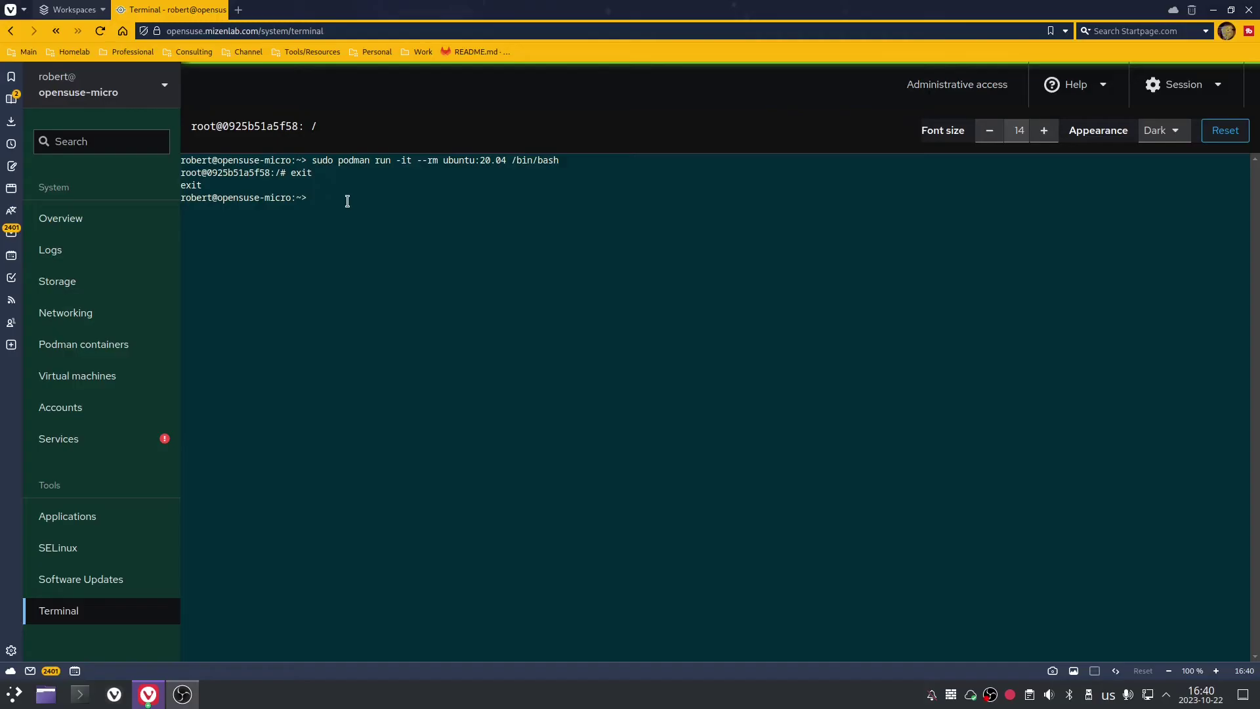
{"action": "type", "text": "clear"}
{"action": "key", "text": "Return"}
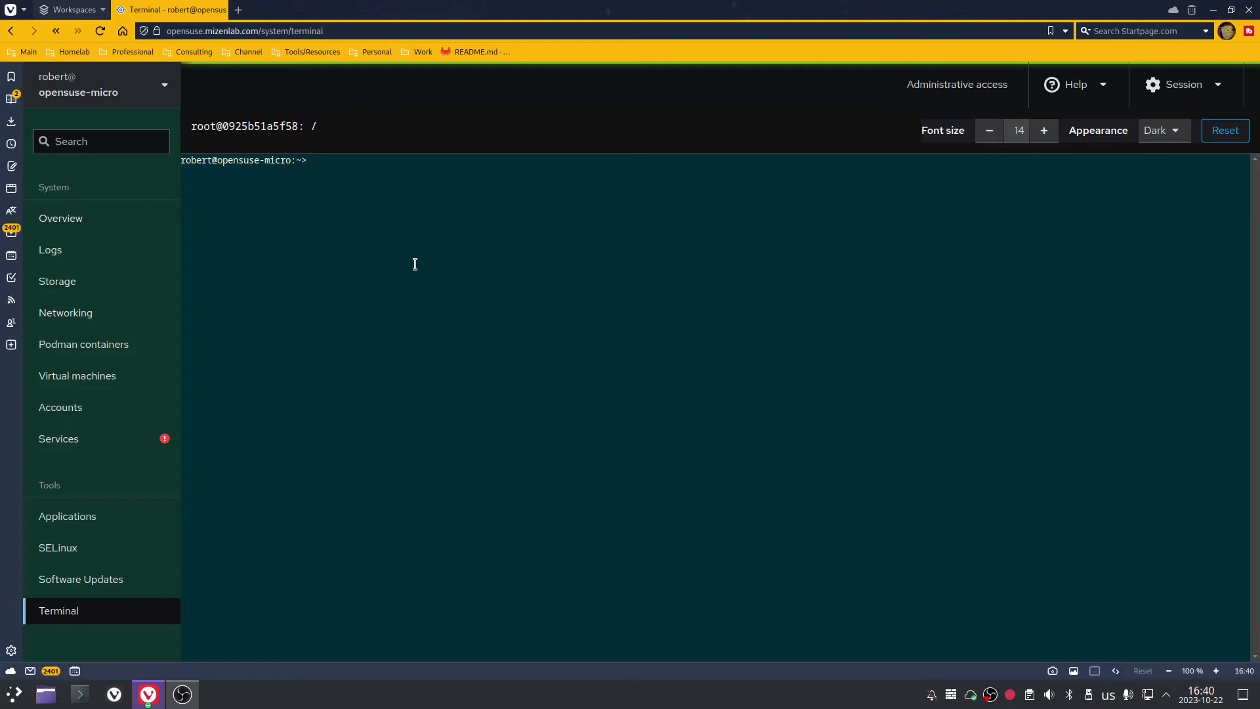
List all containers and stop the podman/hello container with sudo podman stop using its copied container ID, clearing the terminal at the end
{"action": "type", "text": "sudo podman ps -a"}
{"action": "key", "text": "Return"}
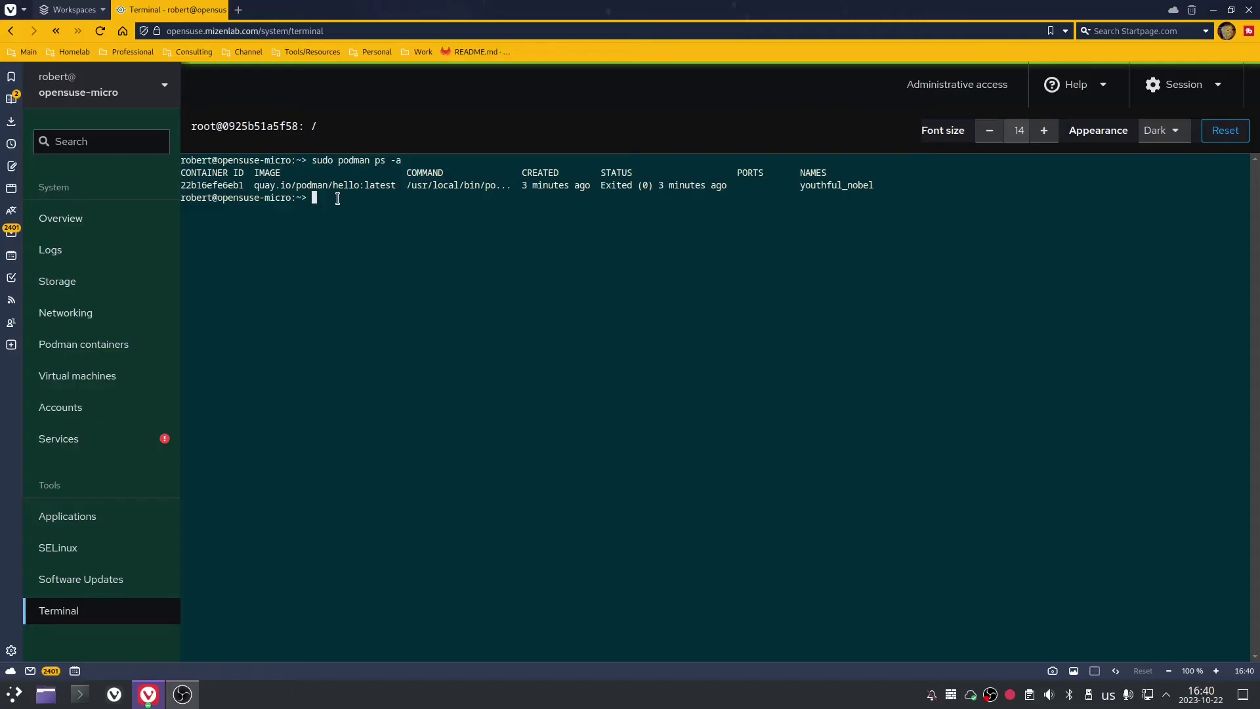
{"action": "type", "text": "sudo podman stop"}
{"action": "double_click", "coordinate": [231, 187]}
{"action": "right_click", "coordinate": [219, 186]}
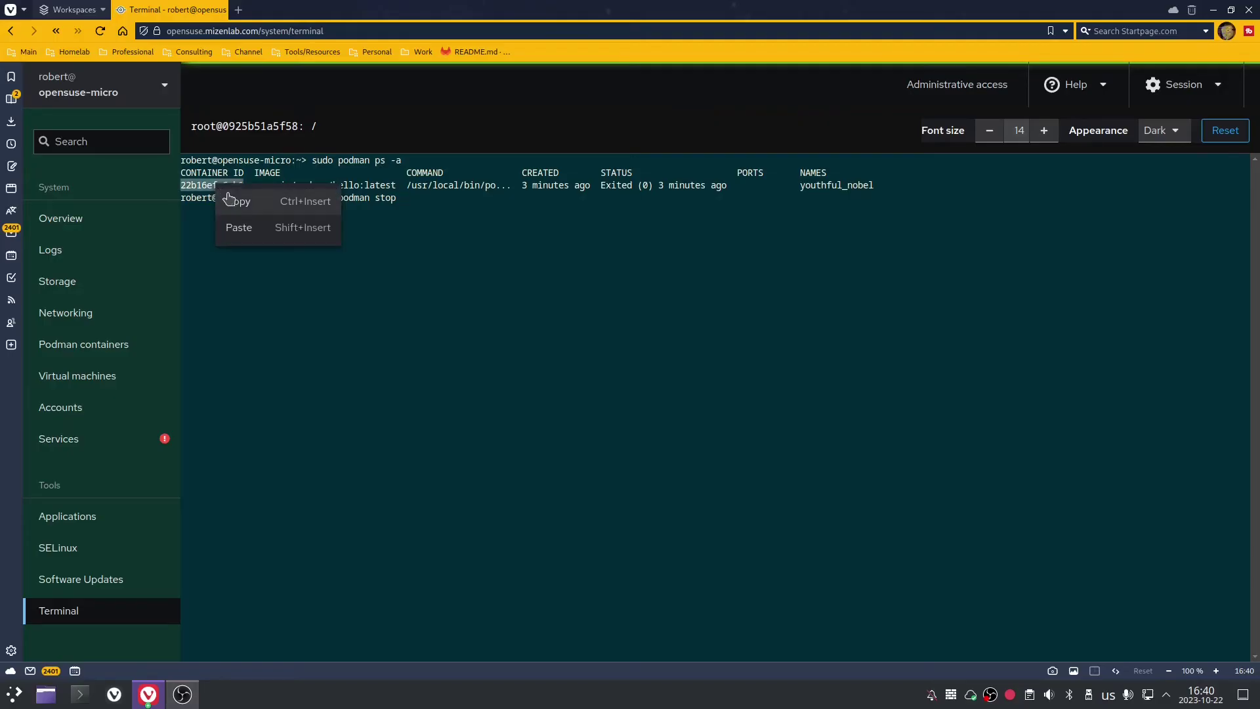
{"action": "left_click", "coordinate": [229, 201]}
{"action": "right_click", "coordinate": [402, 200]}
{"action": "left_click", "coordinate": [431, 234]}
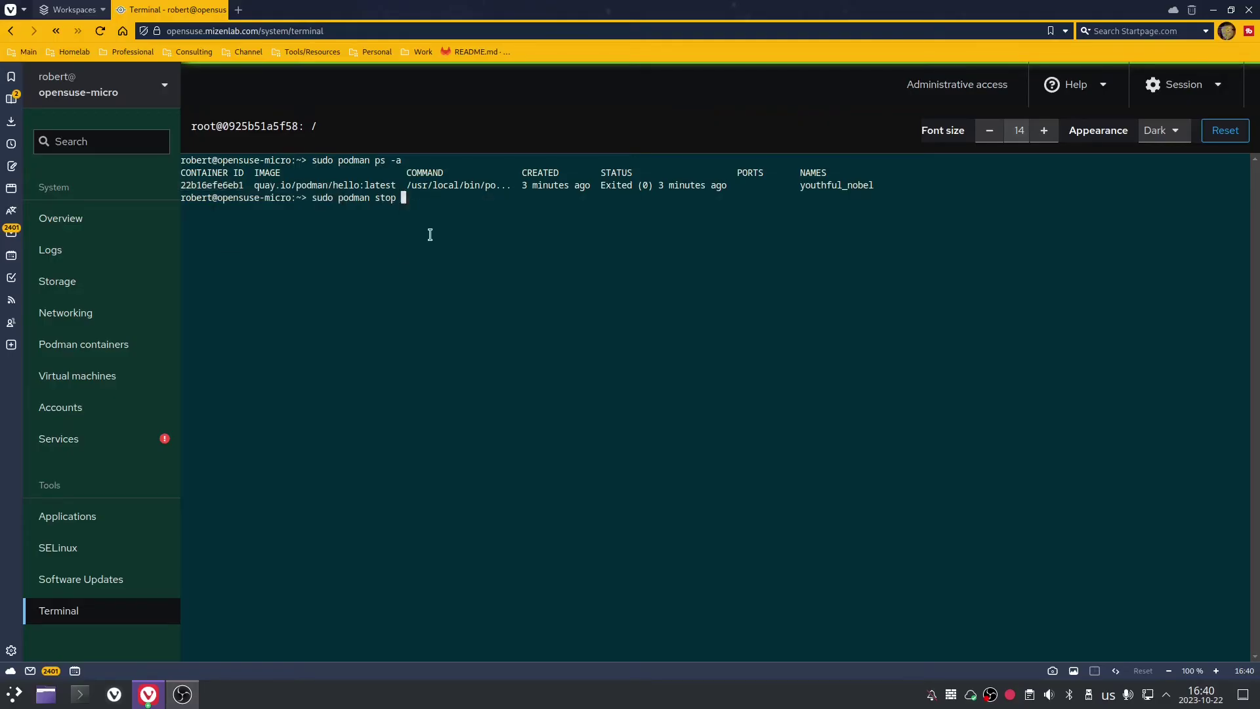
{"action": "key", "text": "Return"}
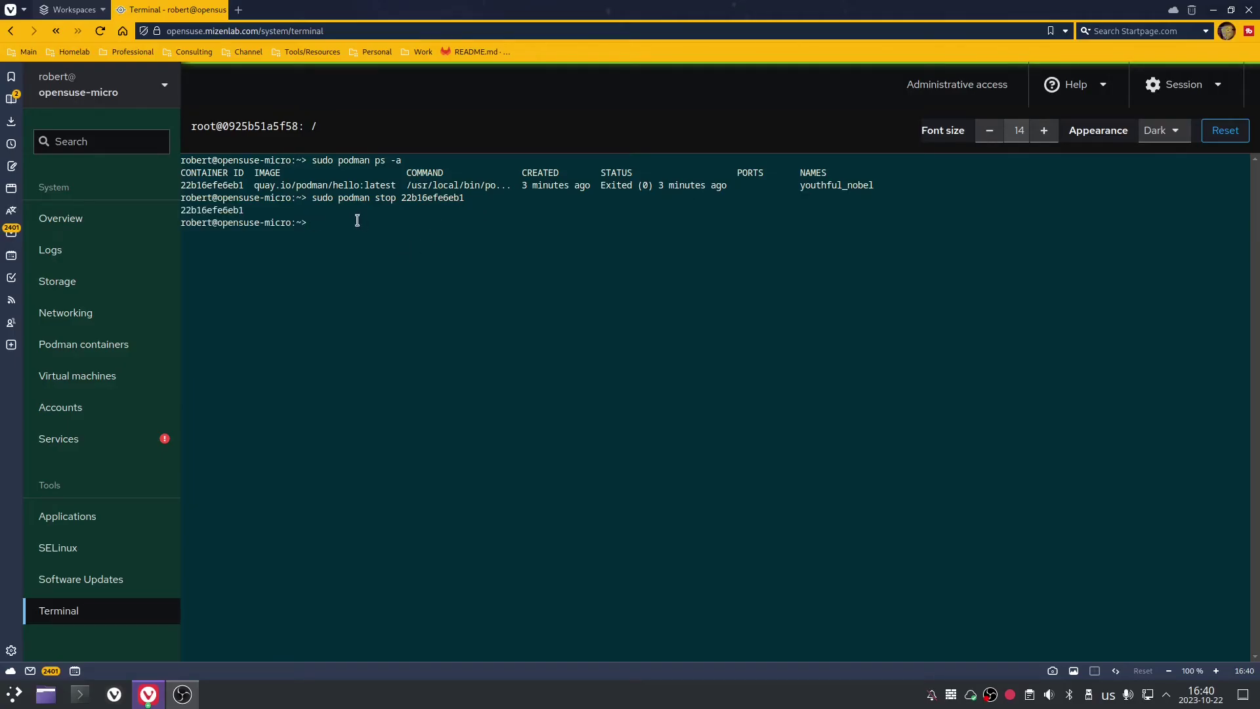
{"action": "type", "text": "c"}
{"action": "type", "text": "lear"}
{"action": "key", "text": "Return"}
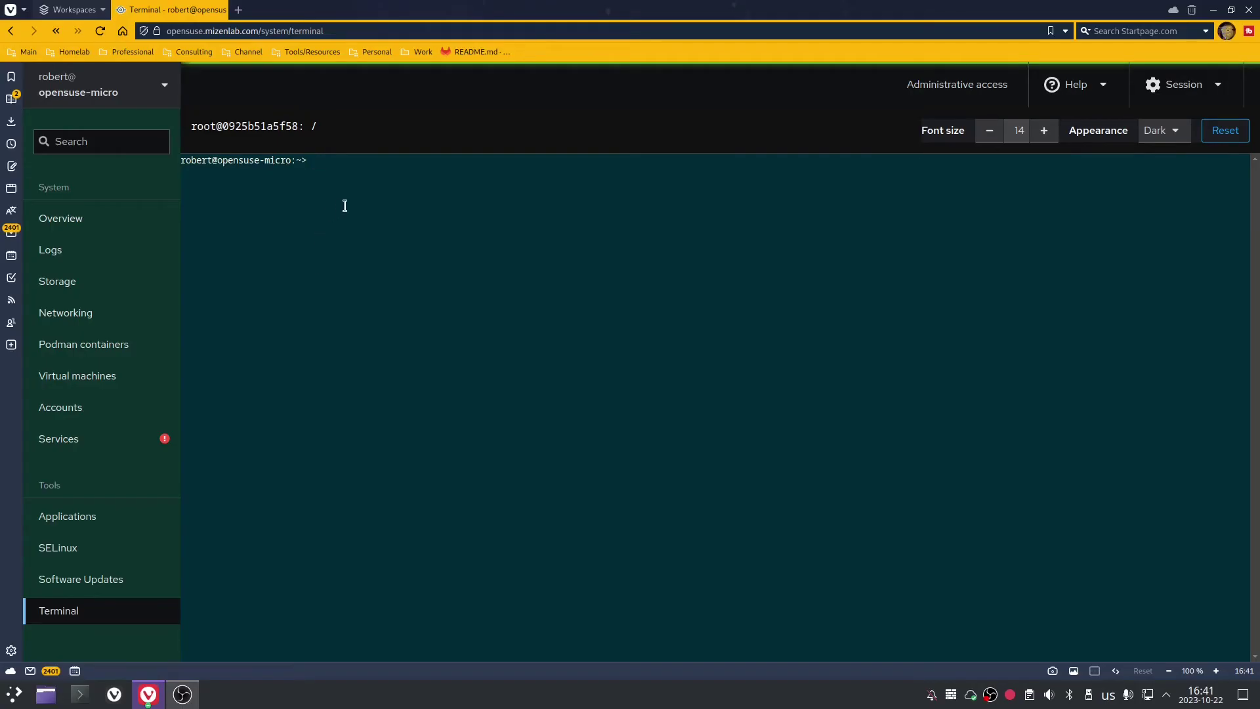
Create a Podman pod named testpod with sudo
{"action": "type", "text": "sudo podman pod create --name testp["}
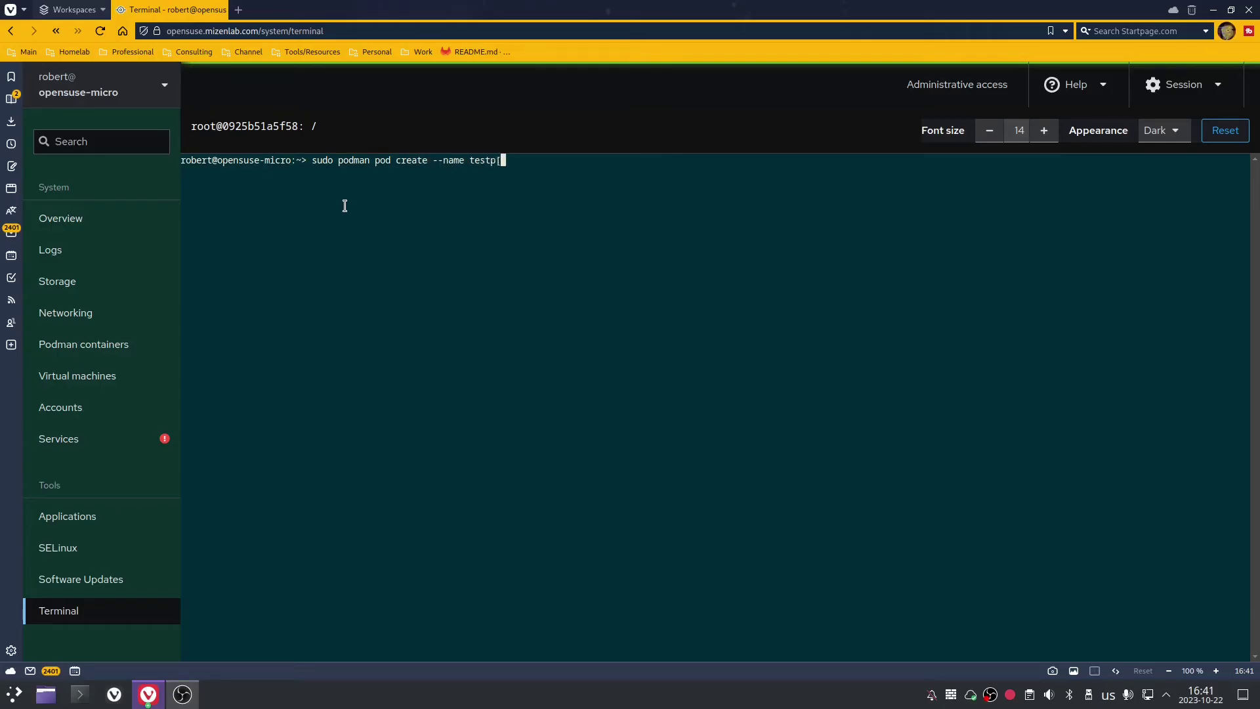
{"action": "key", "text": "BackSpace"}
{"action": "type", "text": "od"}
{"action": "key", "text": "Return"}
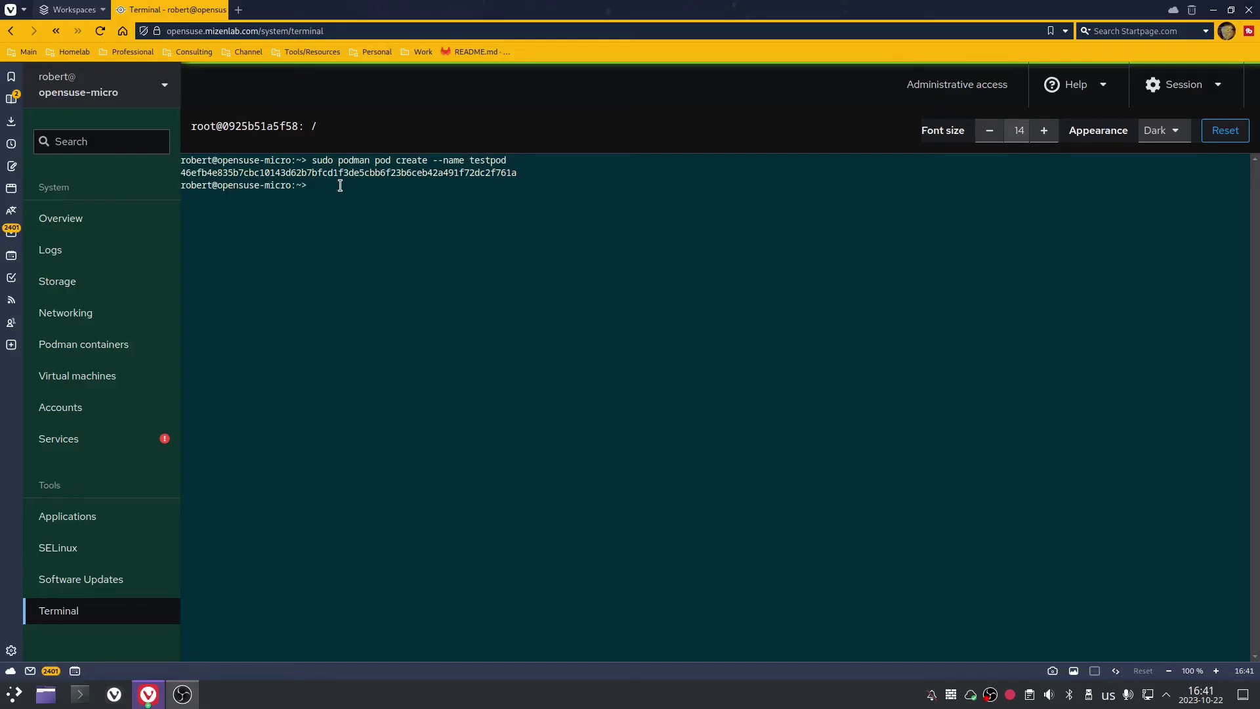
Run a detached nginx container inside the testpod pod with sudo podman
{"action": "type", "text": "sudo podman run -d --pod testpod"}
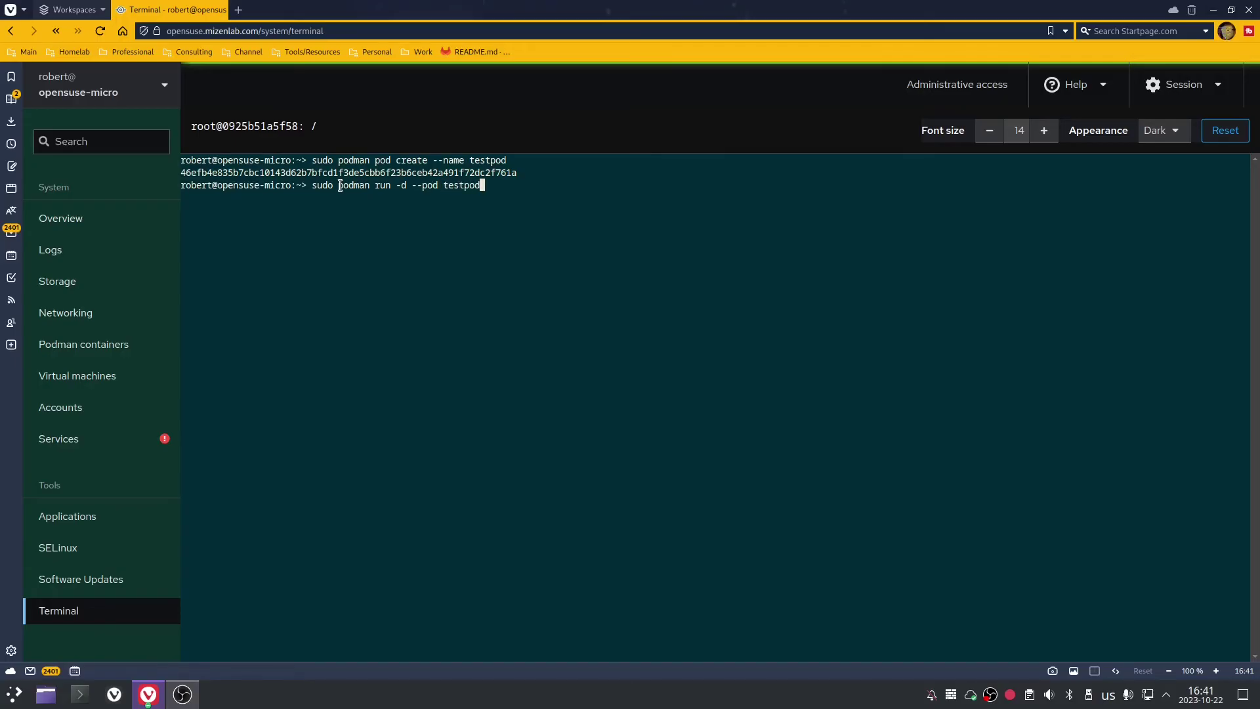
{"action": "type", "text": " nginx"}
{"action": "key", "text": "Return"}
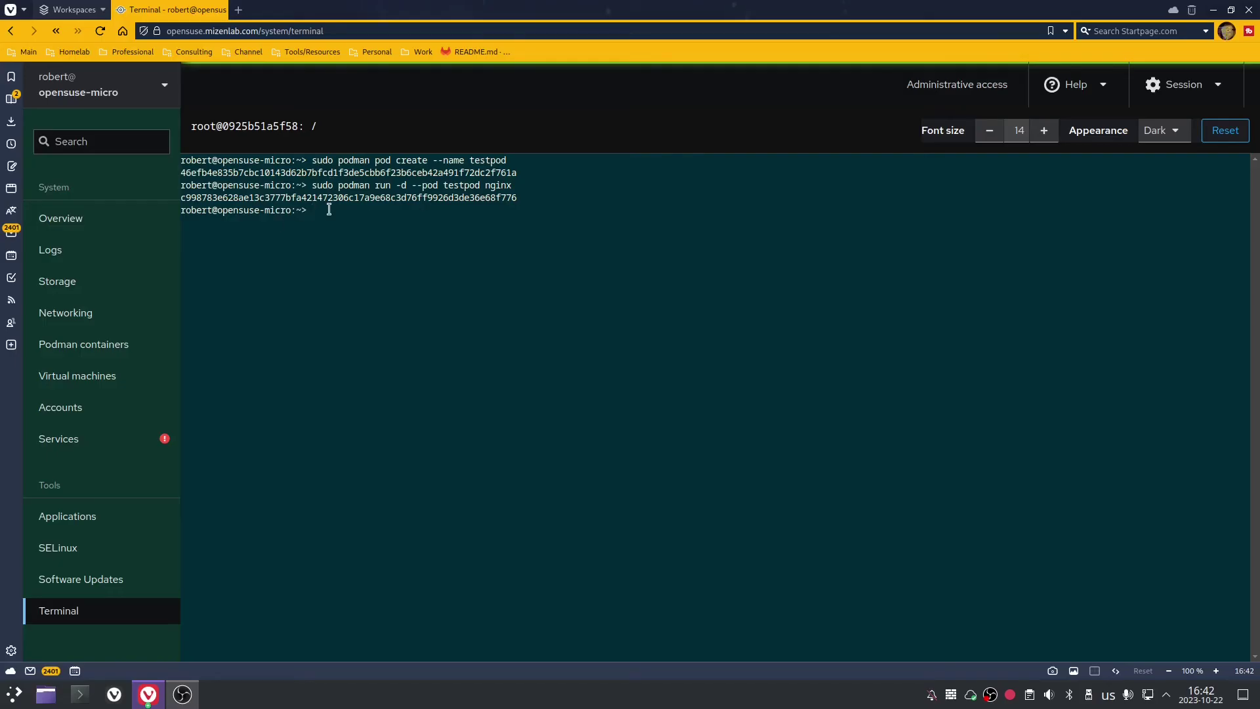
List all containers again with sudo podman ps -a to check the pod's containers, and clear the terminal
{"action": "type", "text": "sudo podman ps -a"}
{"action": "key", "text": "Return"}
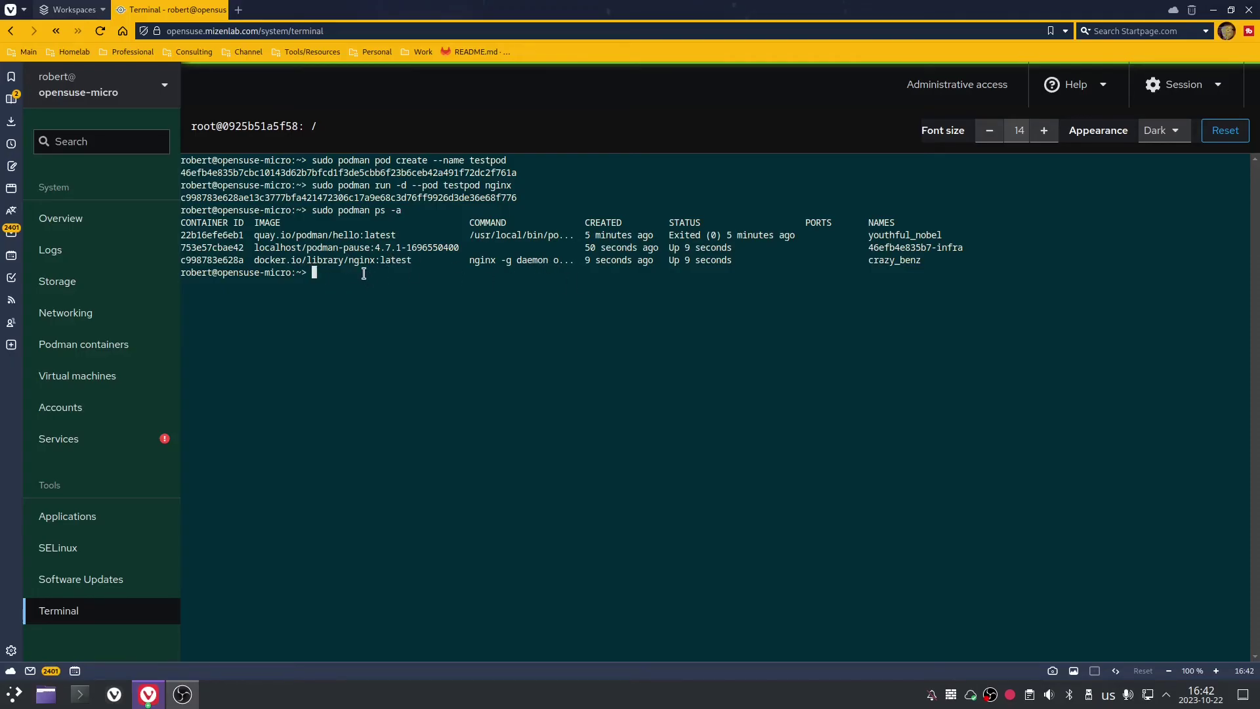
{"action": "type", "text": "clear"}
{"action": "key", "text": "Return"}
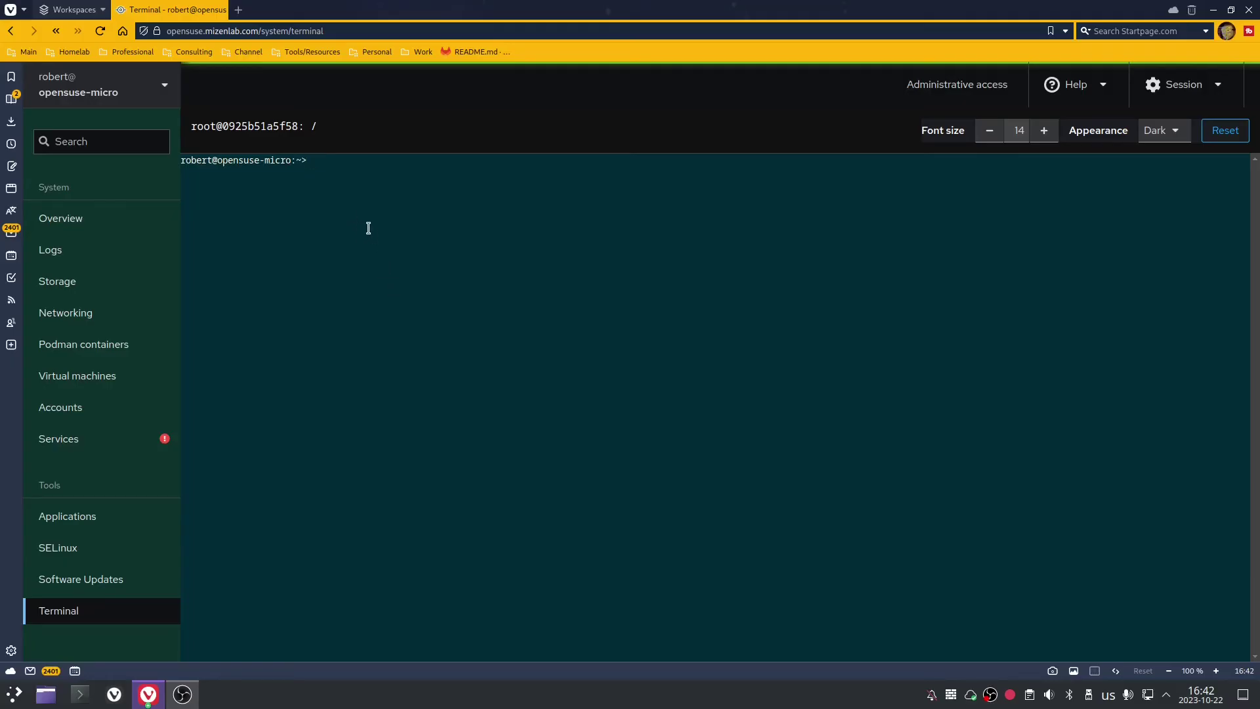
{"action": "type", "text": "sudo nano /etc/systemd/system/myconatin"}
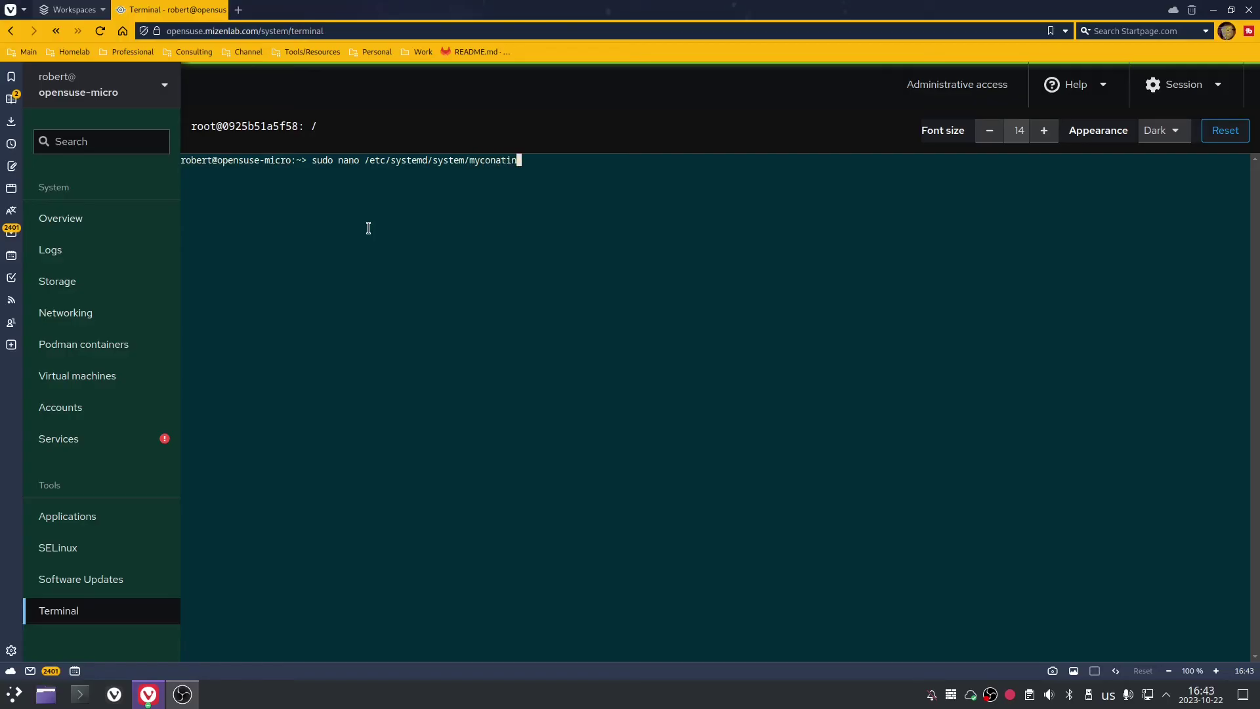
{"action": "type", "text": "er.service"}
{"action": "key", "text": "Return"}
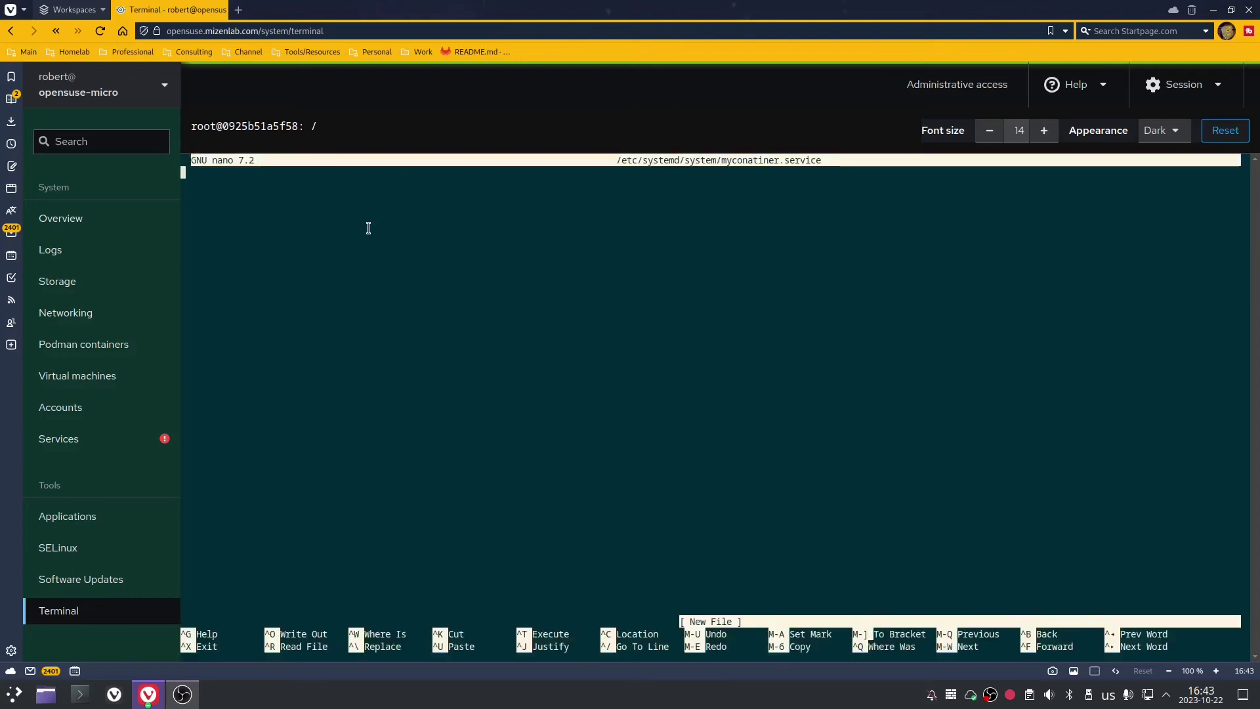
{"action": "key", "text": "ctrl+x"}
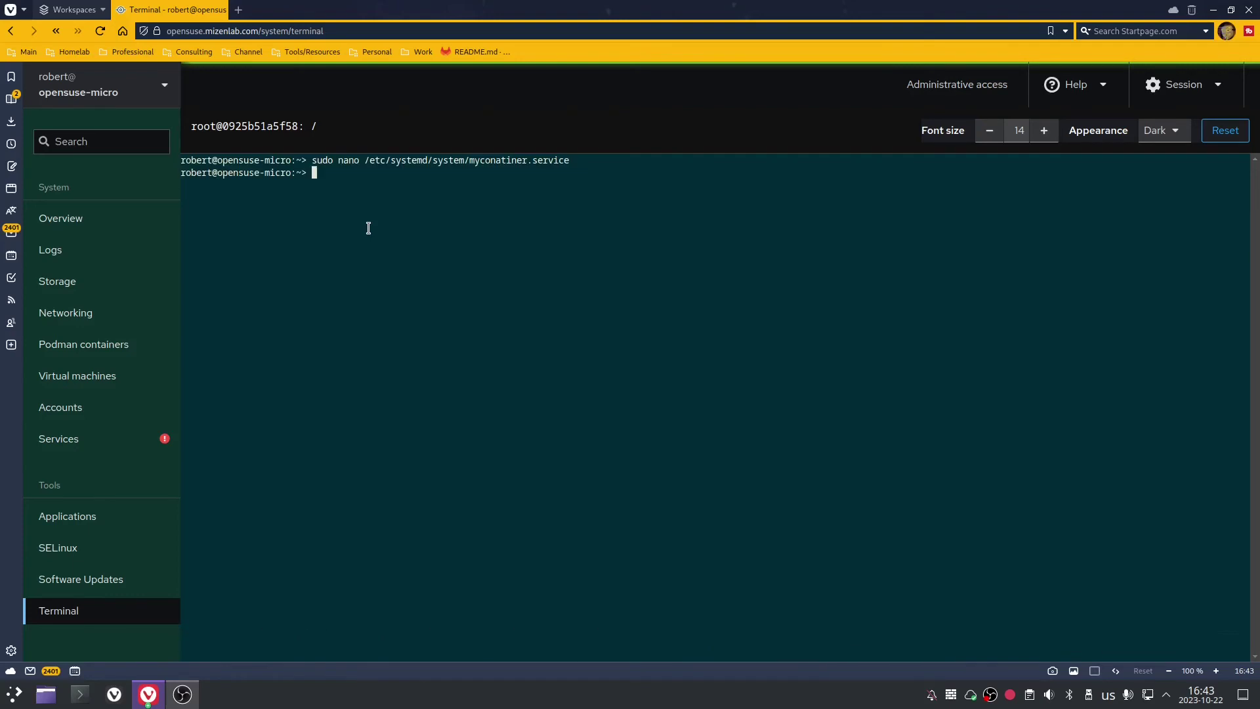
Open /etc/systemd/system/mycontainer.service in nano with sudo, review the unit file and close it unchanged
{"action": "key", "text": "Up"}
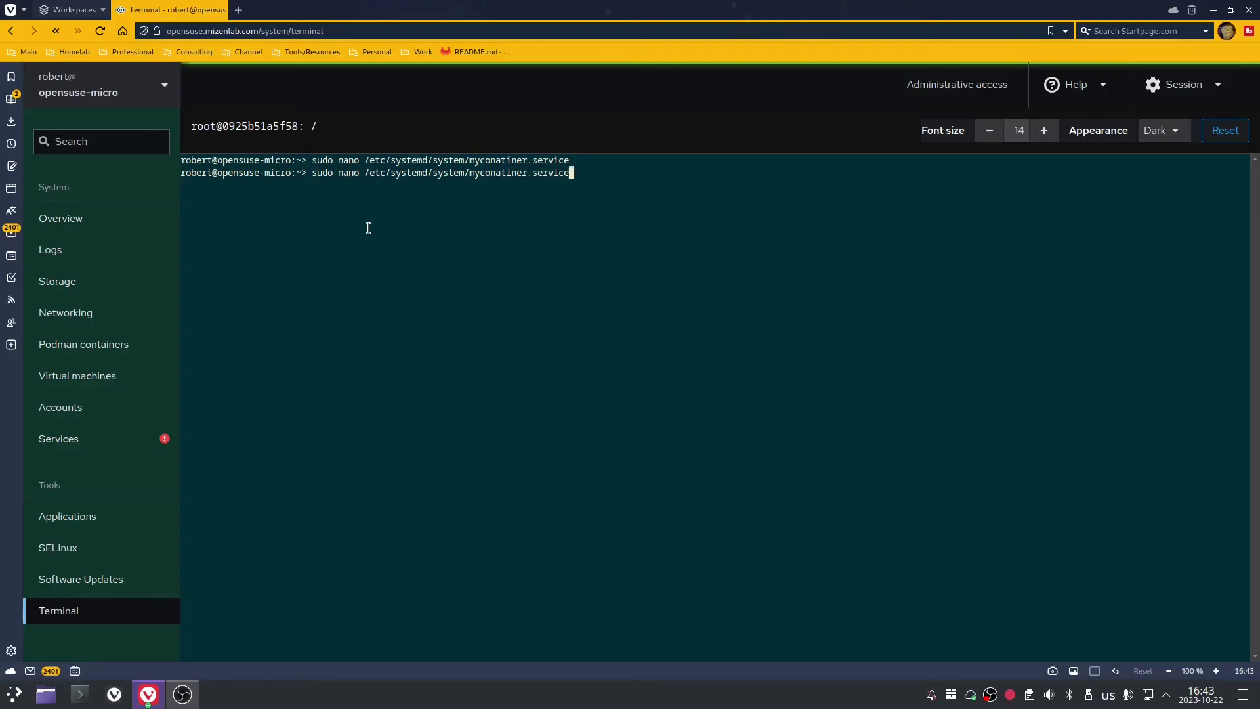
{"action": "key", "text": "Left"}
{"action": "key", "text": "Left"}
{"action": "key", "text": "Left"}
{"action": "key", "text": "Left"}
{"action": "key", "text": "Left"}
{"action": "key", "text": "Left"}
{"action": "key", "text": "Left"}
{"action": "key", "text": "Left"}
{"action": "key", "text": "BackSpace"}
{"action": "key", "text": "BackSpace"}
{"action": "key", "text": "BackSpace"}
{"action": "key", "text": "BackSpace"}
{"action": "key", "text": "BackSpace"}
{"action": "key", "text": "BackSpace"}
{"action": "type", "text": "tainer"}
{"action": "key", "text": "Return"}
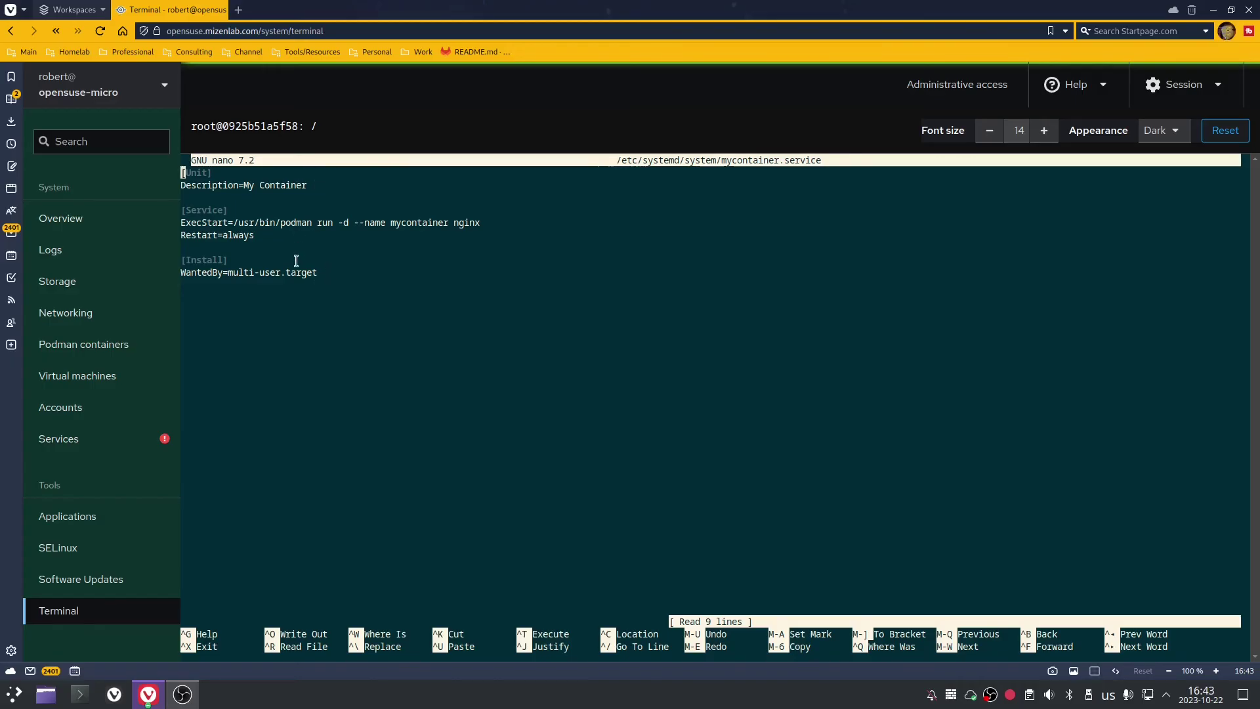
{"action": "key", "text": "ctrl+x"}
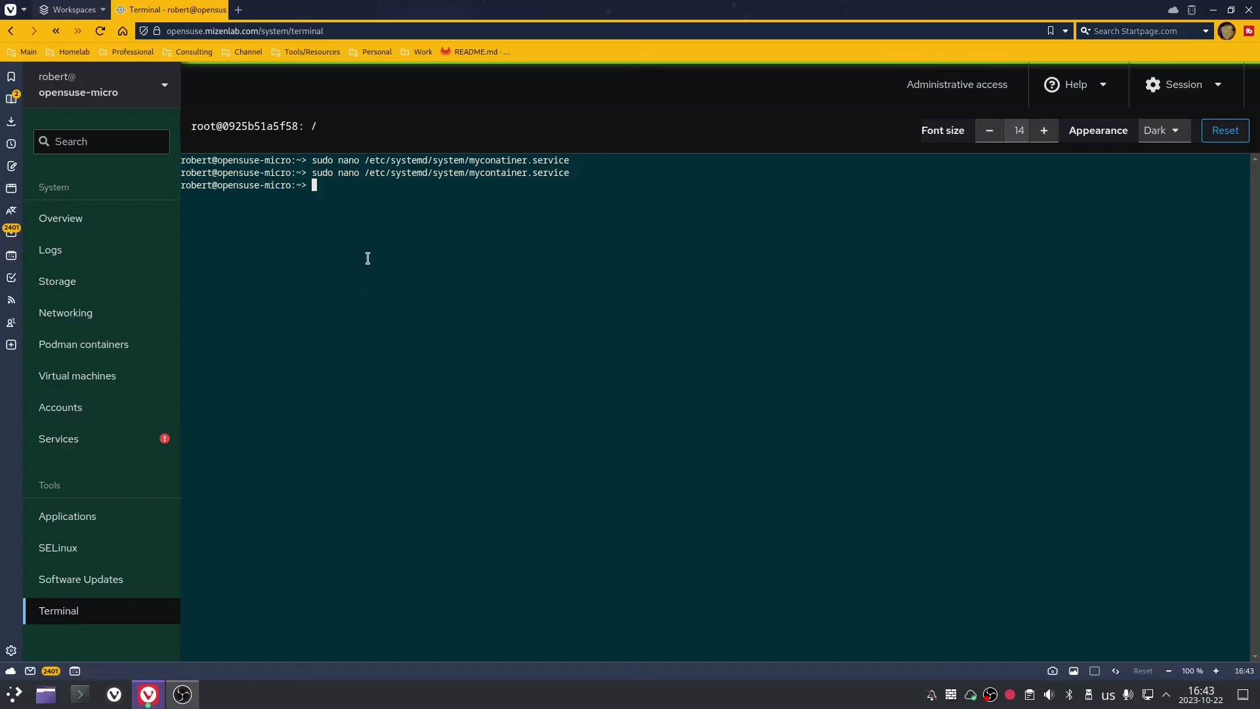
Enable mycontainer.service at boot with sudo systemctl
{"action": "type", "text": "sudo systemctl enable mycontainer"}
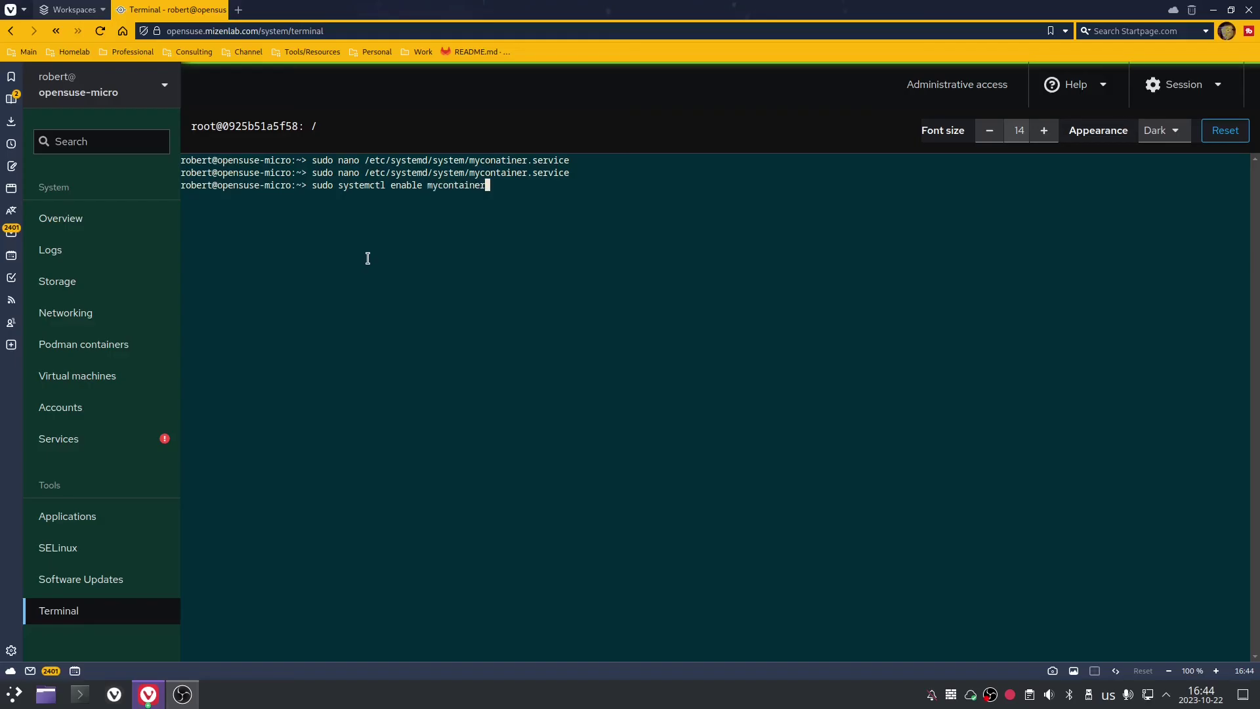
{"action": "type", "text": ".service"}
{"action": "key", "text": "Return"}
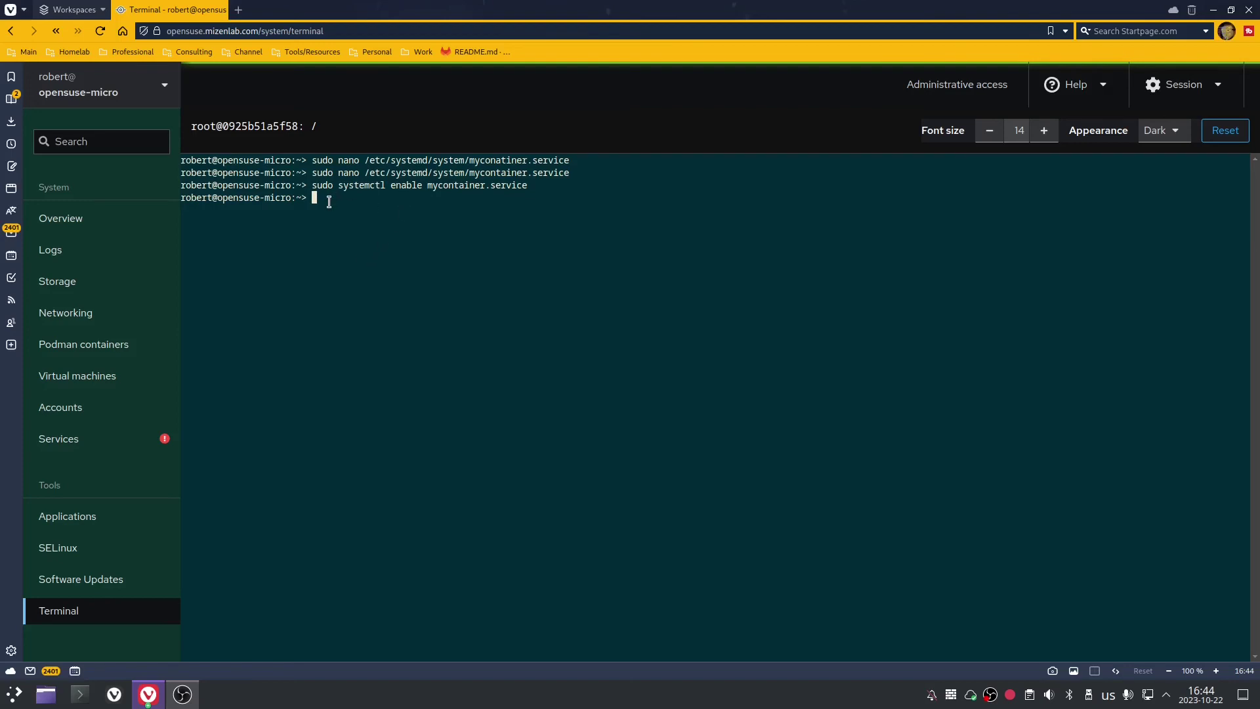
Start mycontainer.service with sudo systemctl and clear the terminal
{"action": "type", "text": "sudo systemctl start mycontainer.service"}
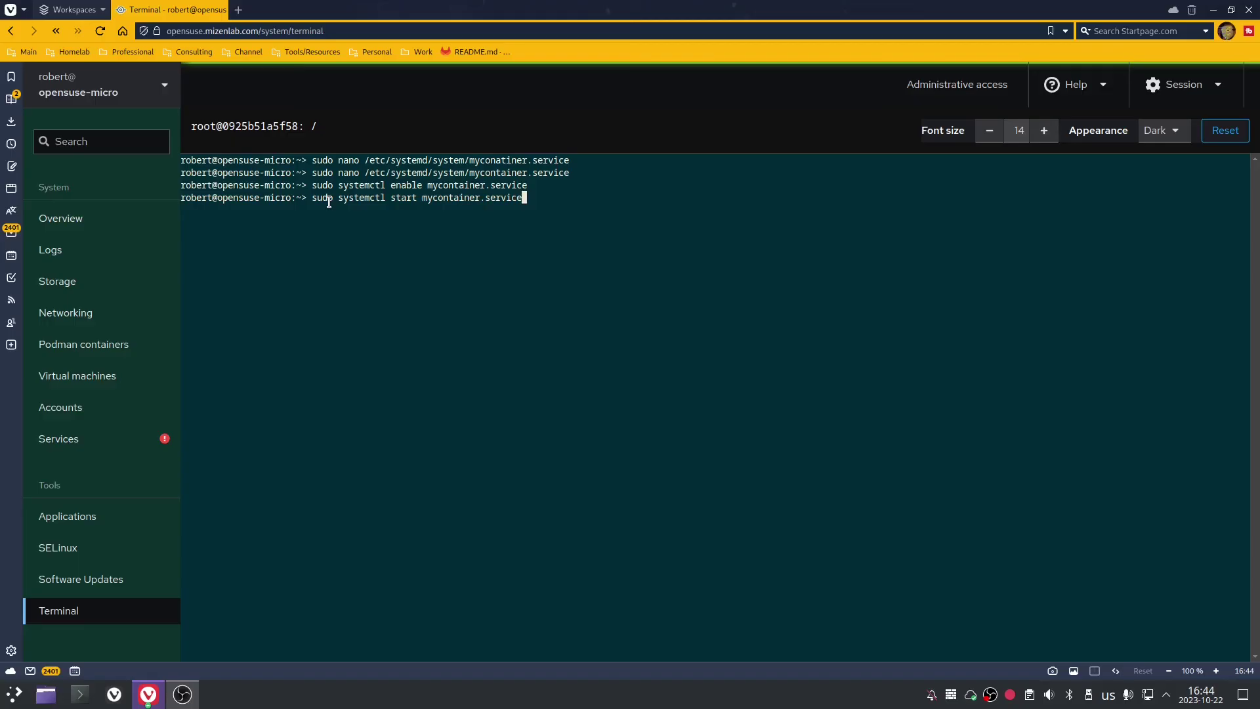
{"action": "key", "text": "Return"}
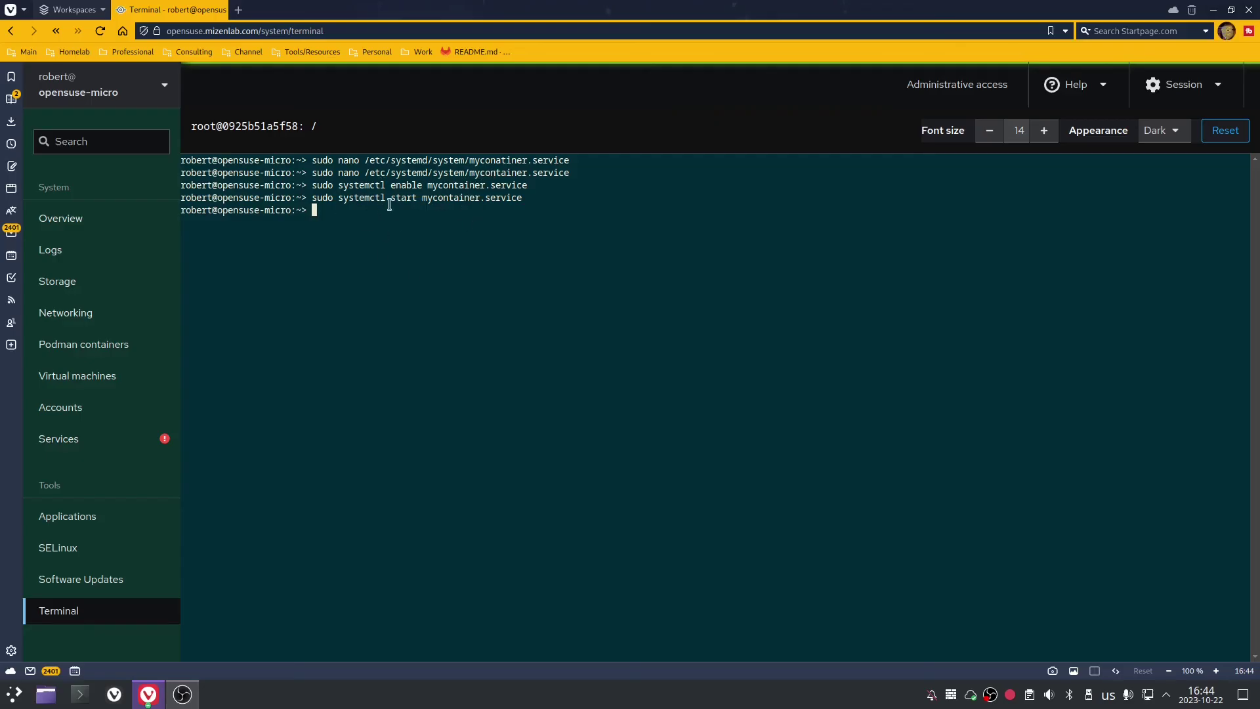
{"action": "type", "text": "clear"}
{"action": "key", "text": "Return"}
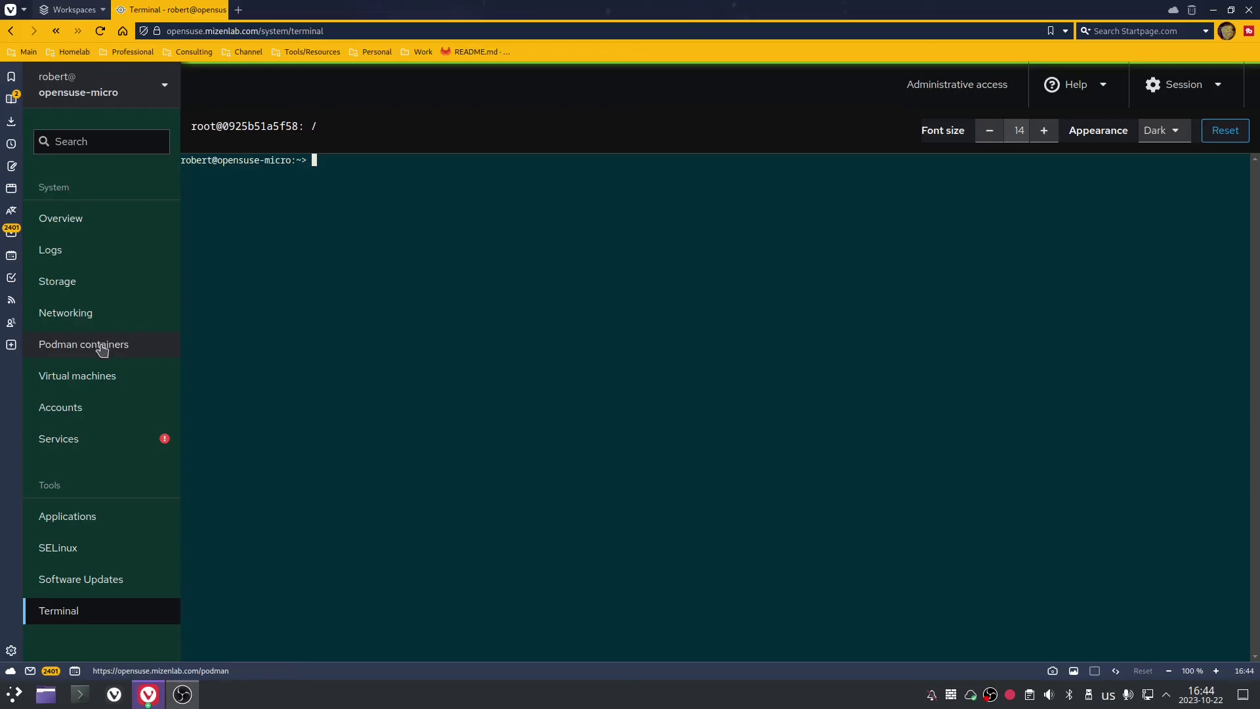
View the Podman containers overview, briefly expanding the image list and examining the testpod pod group
{"action": "left_click", "coordinate": [42, 348]}
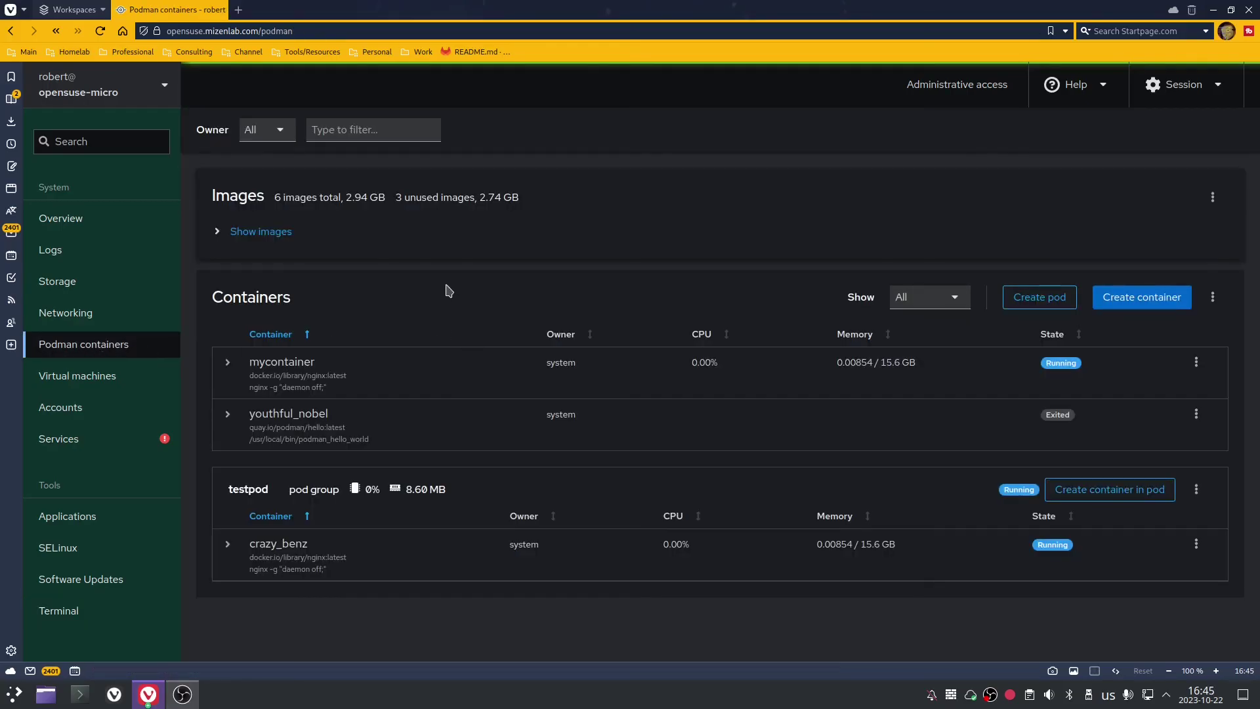
{"action": "left_click", "coordinate": [216, 233]}
{"action": "left_click", "coordinate": [216, 232]}
{"action": "double_click", "coordinate": [229, 488]}
{"action": "left_click", "coordinate": [273, 491]}
{"action": "left_click_drag", "start_coordinate": [289, 490], "coordinate": [339, 490]}
{"action": "left_click", "coordinate": [339, 491]}
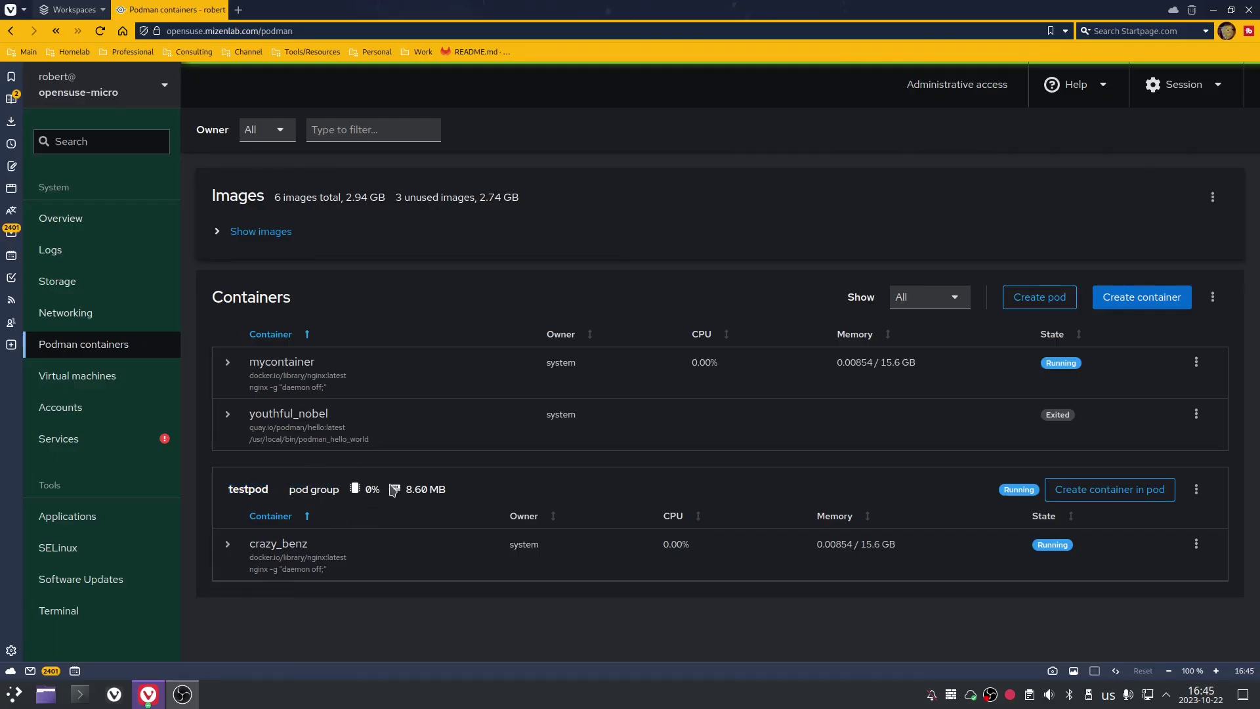